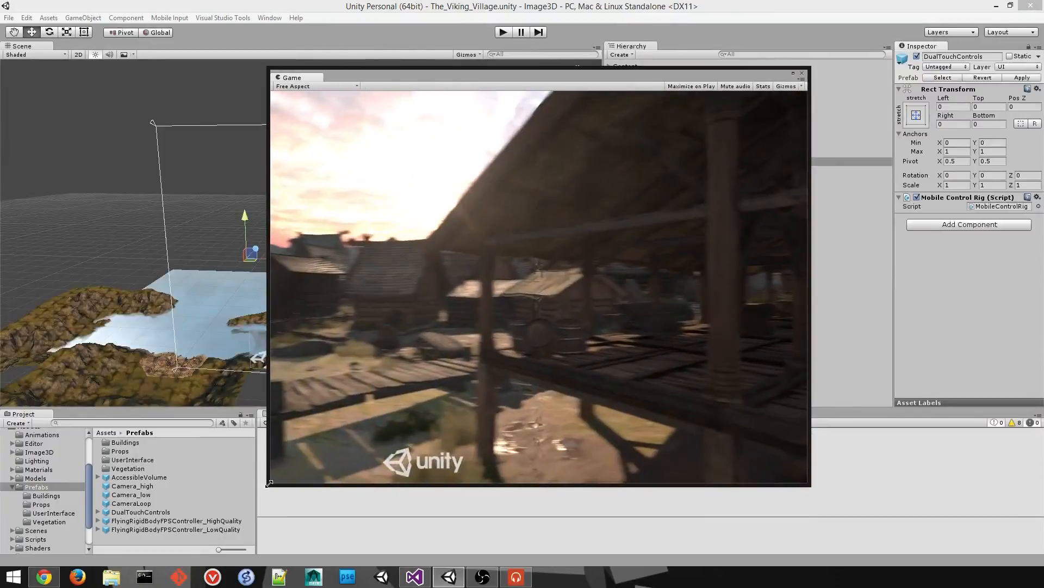
Dock the floating Game view between the Scene view and the Hierarchy
left_click_drag(370, 76, 544, 101)
left_click_drag(602, 274, 783, 255)
scroll(308, 263, "down", 1)
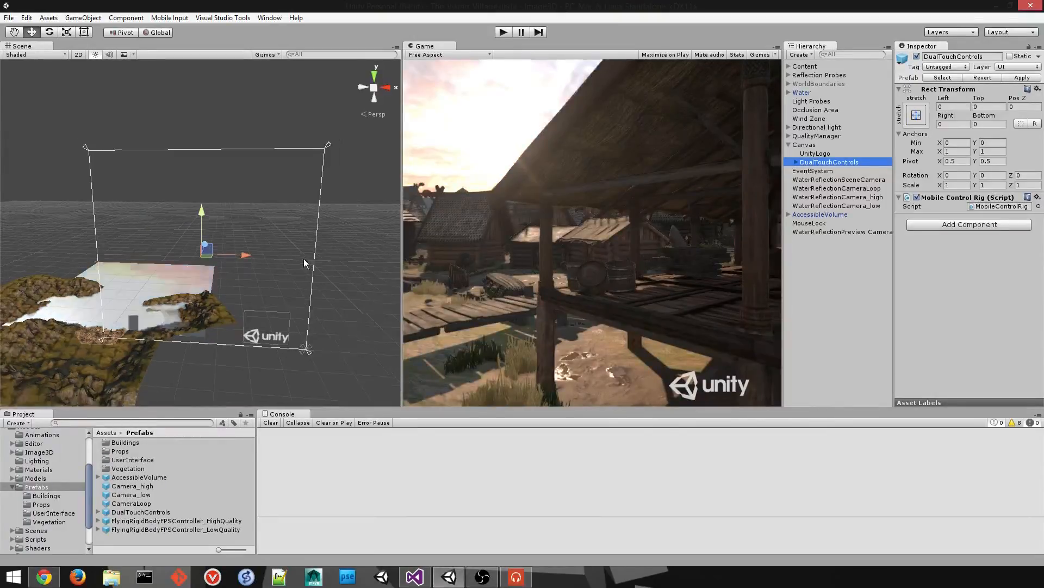
scroll(341, 243, "up", 3)
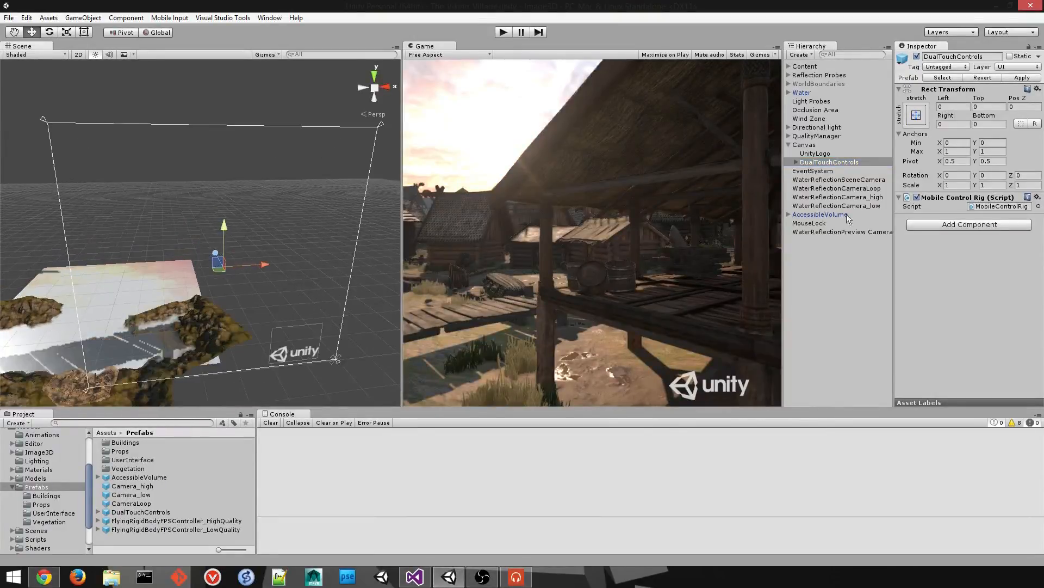
Add an Image3D UI element as a child of the Canvas
right_click(803, 145)
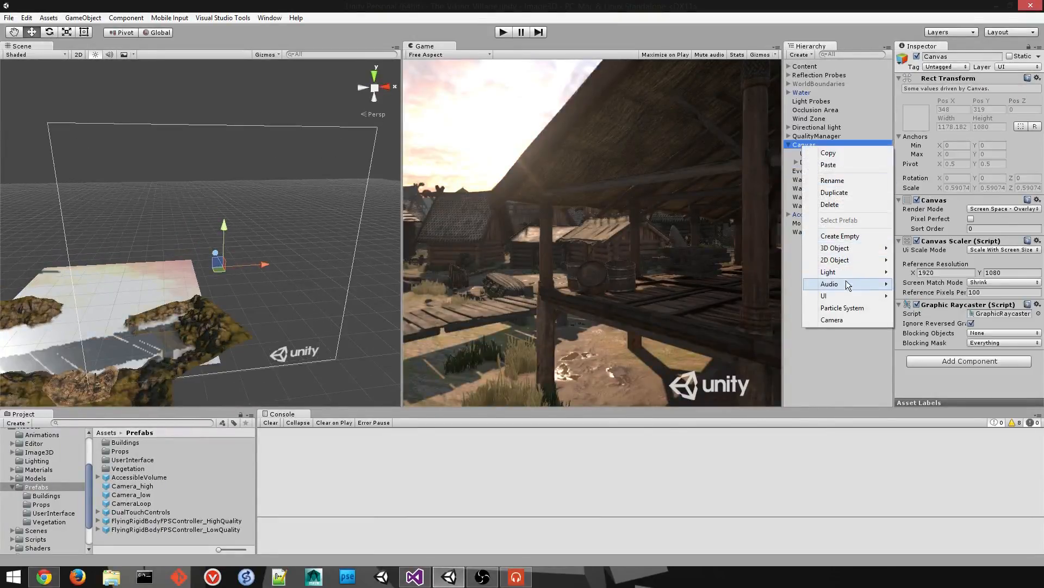
mouse_move(849, 296)
left_click(924, 296)
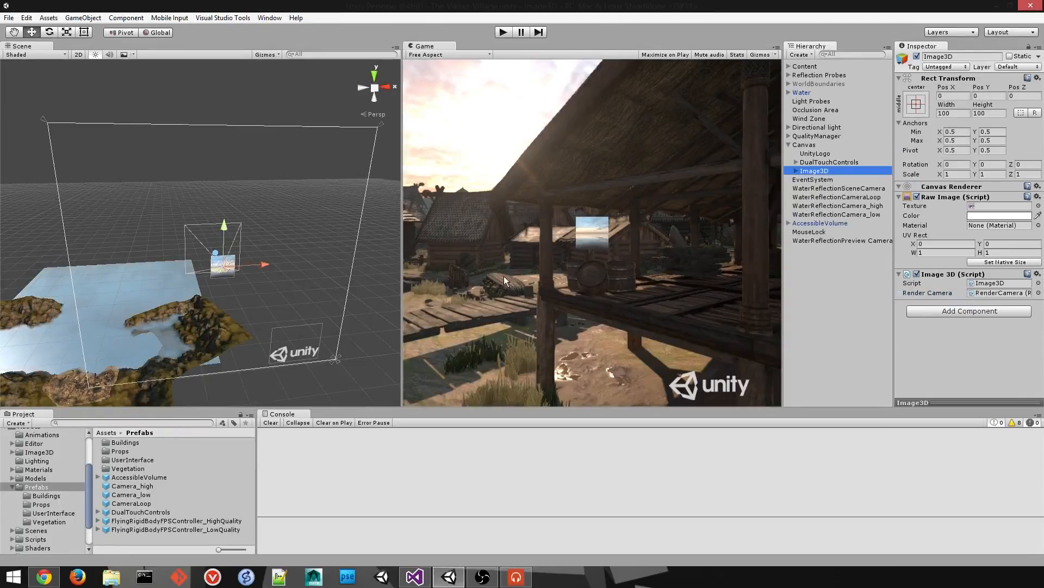
Anchor the Image3D element to middle right and move it along X to about -298
scroll(285, 266, "up", 2)
left_click(917, 106)
left_click(995, 214)
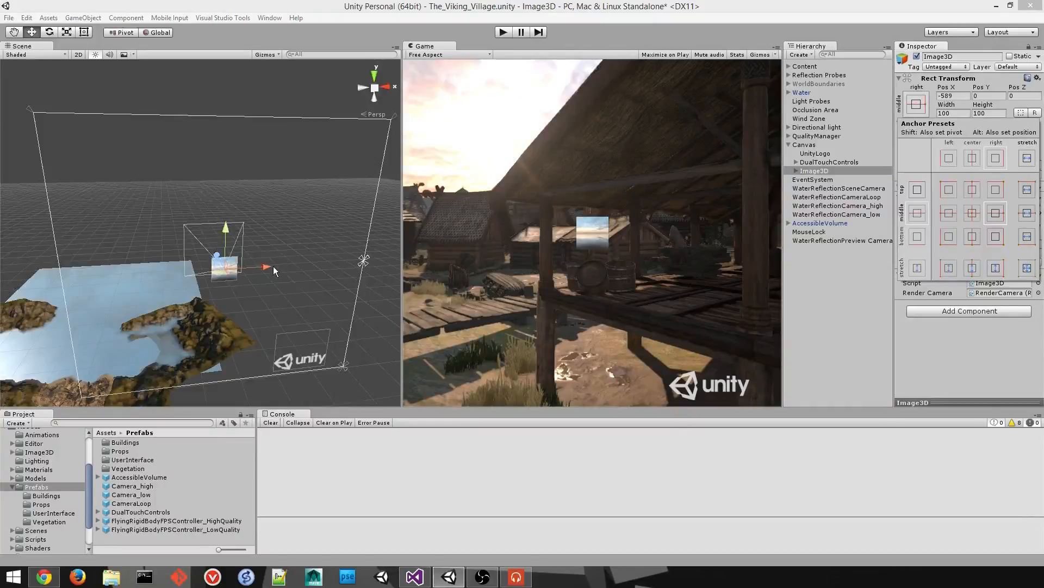
left_click(351, 262)
left_click_drag(269, 265, 341, 263)
Size the Image3D element to 256 wide by 512 high and shift it to about X -243
type("256")
key("Tab")
type("512")
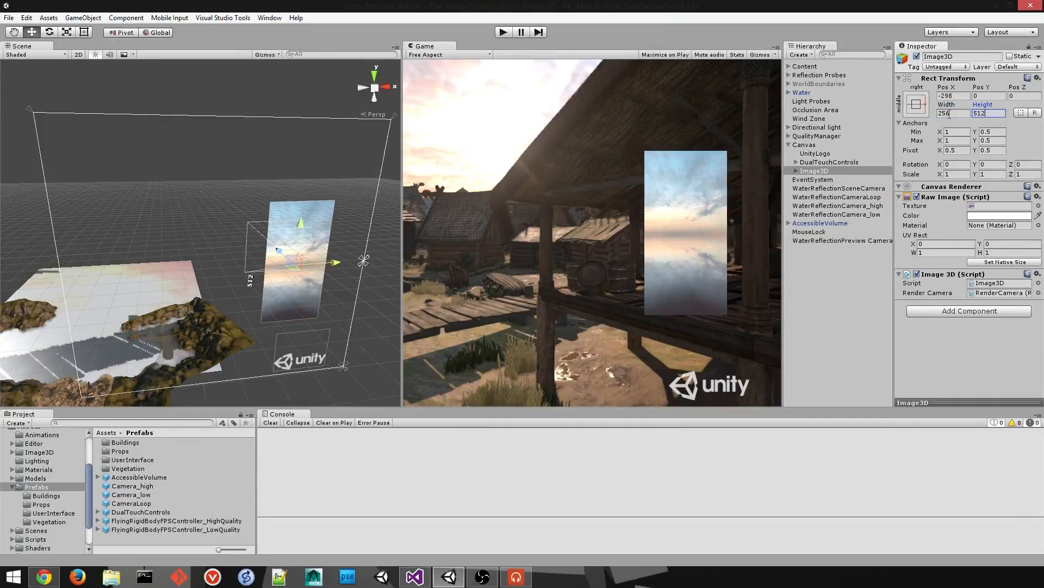
left_click_drag(328, 266, 346, 264)
left_click_drag(328, 298, 286, 295, "alt")
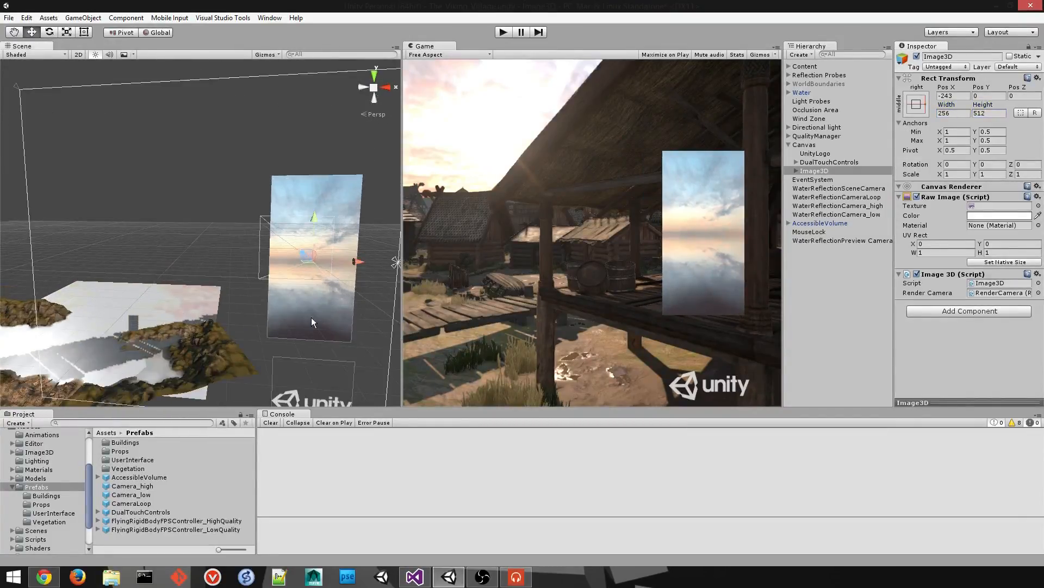
Place the pf_halberd_01_UI prefab from Prefabs/UserInterface under the Image3D object as a child
left_click(797, 171)
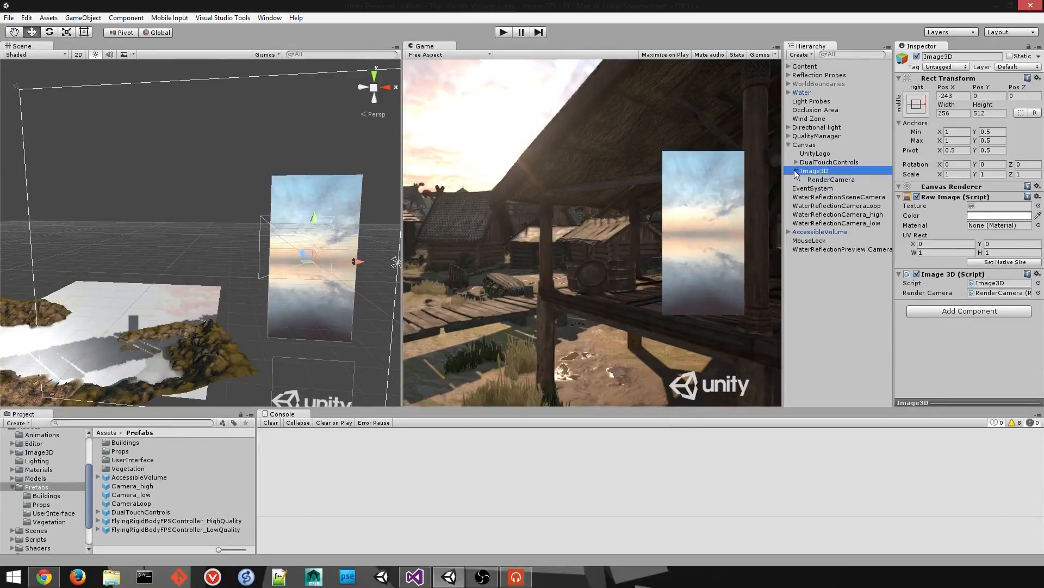
double_click(120, 460)
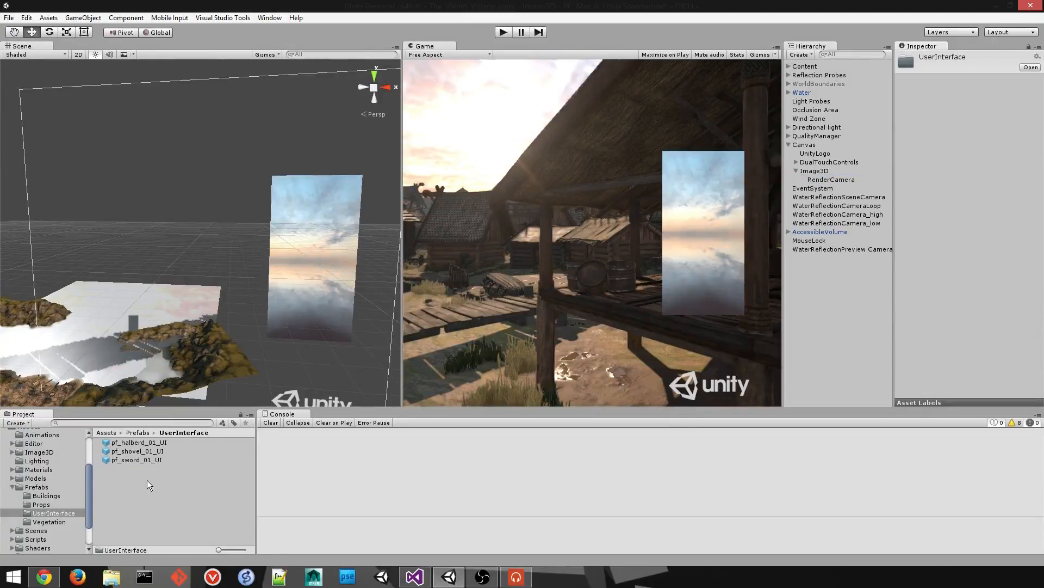
left_click_drag(142, 442, 817, 174)
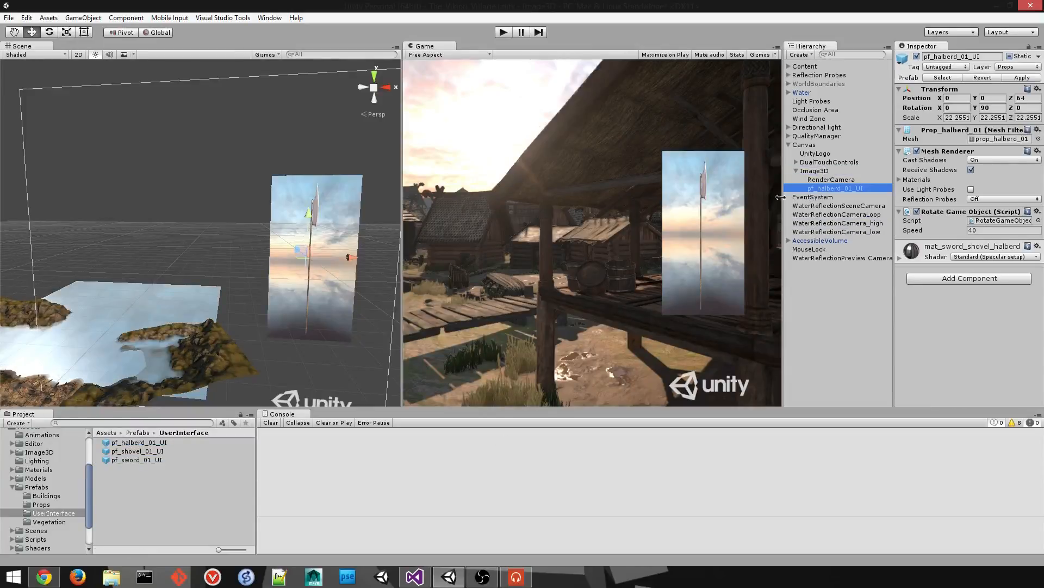
left_click_drag(258, 314, 279, 252, "alt")
Test the scene in play mode, walking through the village to check the halberd image, and stop playback
left_click(513, 32)
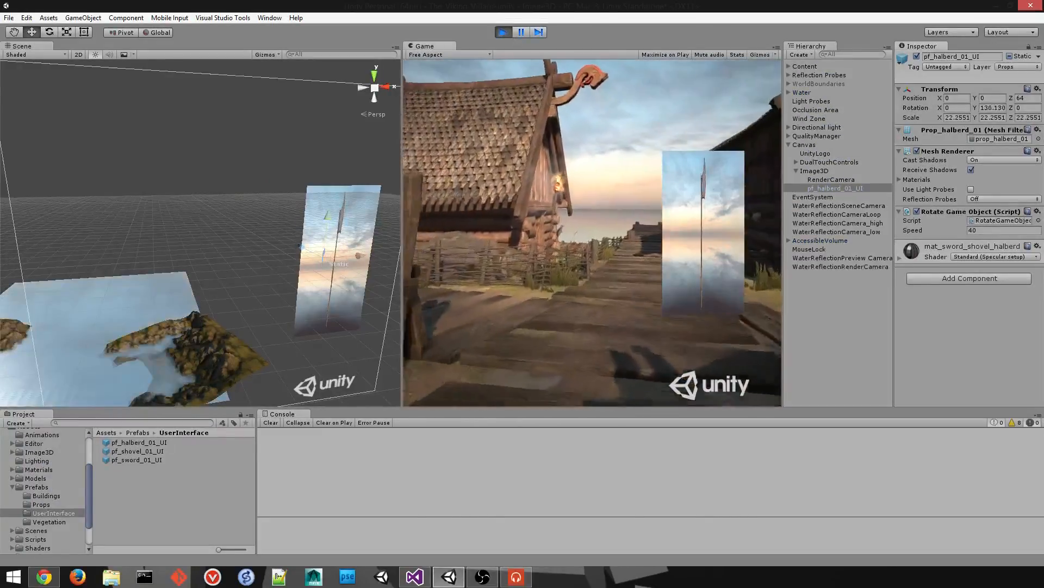
key("w")
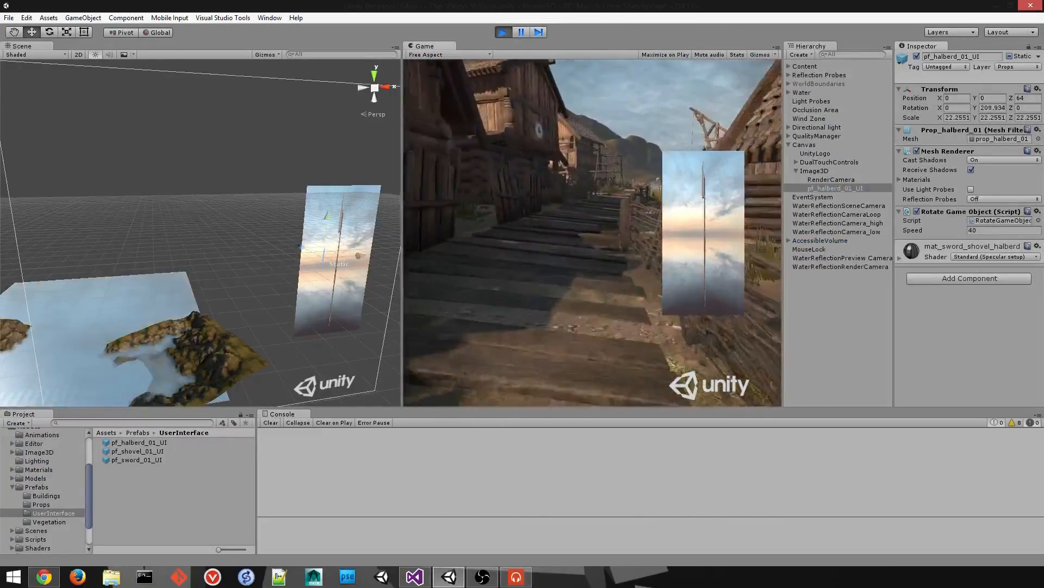
key("w")
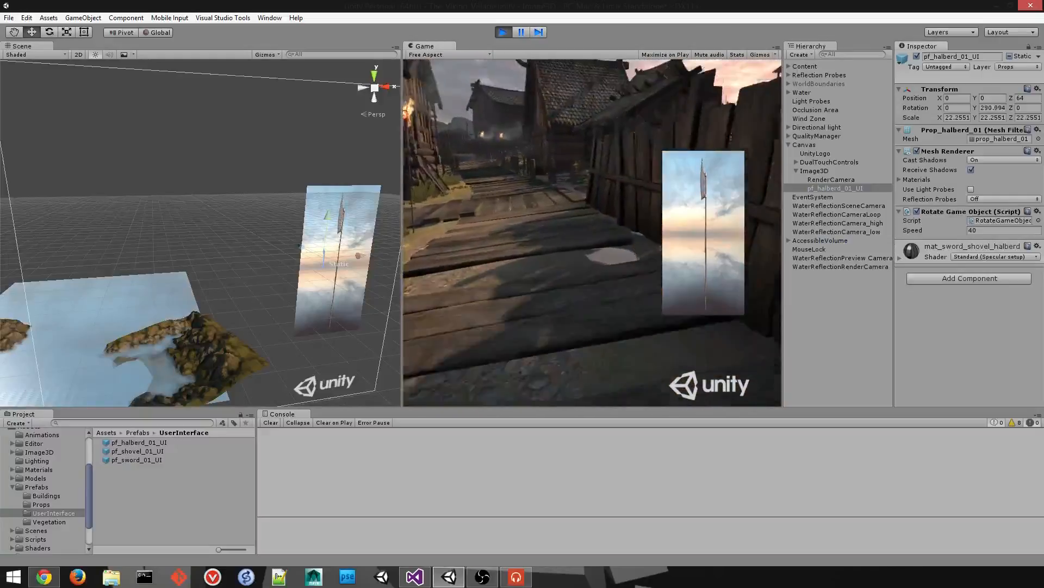
key("w")
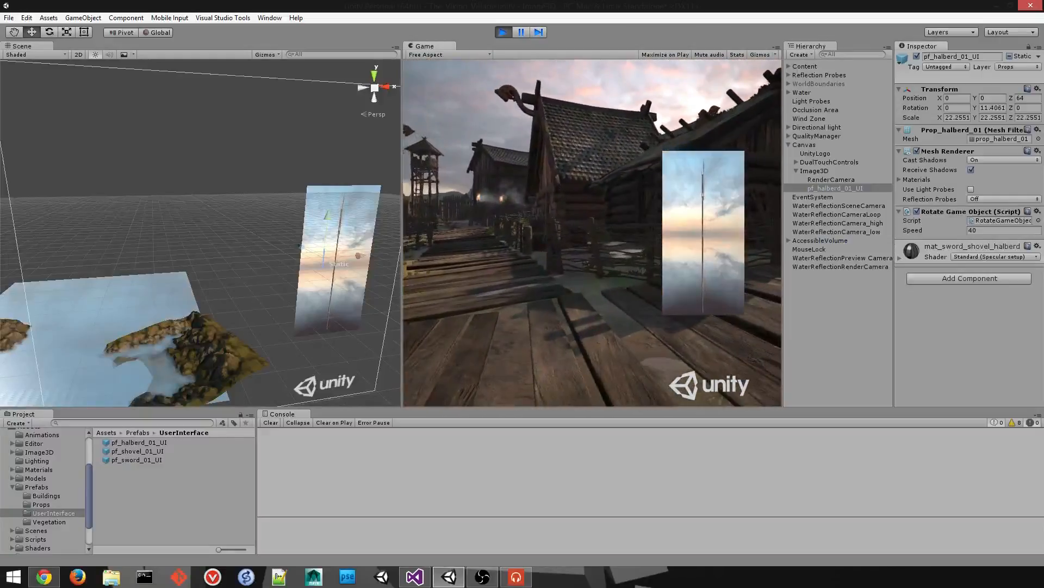
left_click(501, 33)
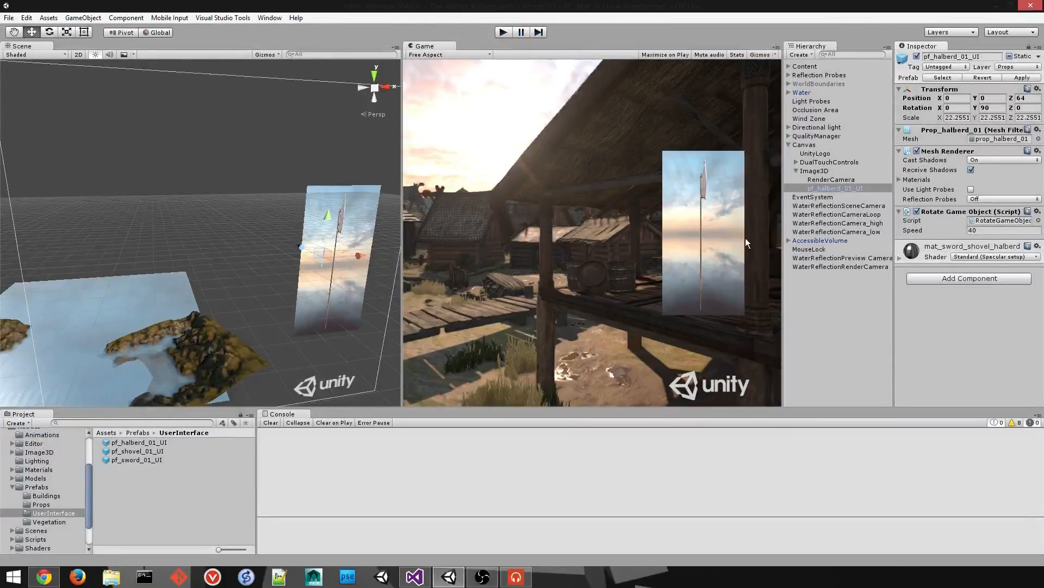
Set the Clear Flags of Image3D's RenderCamera to Solid Color and check the halberd in play mode
left_click(813, 179)
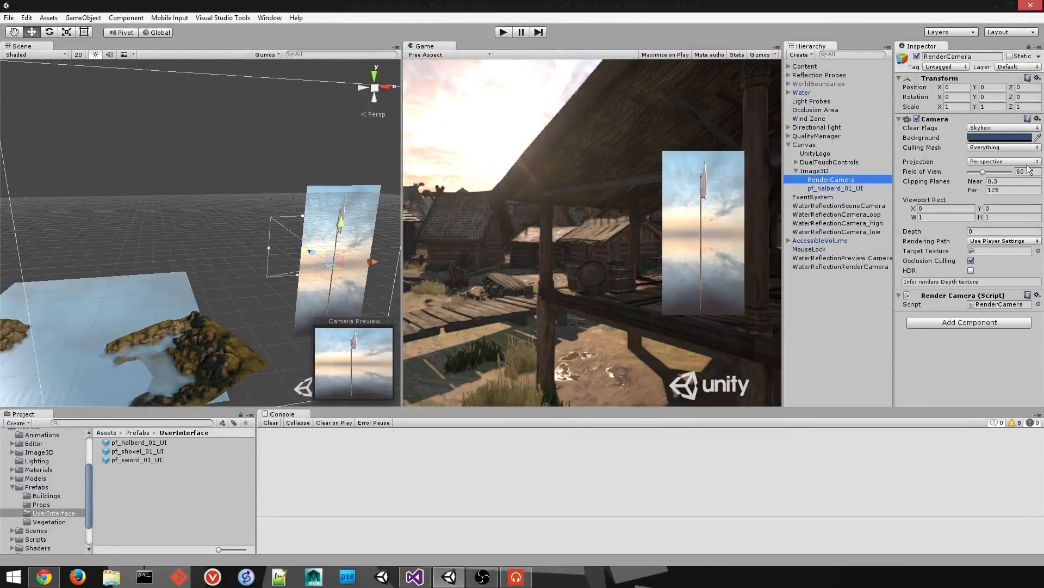
left_click(991, 139)
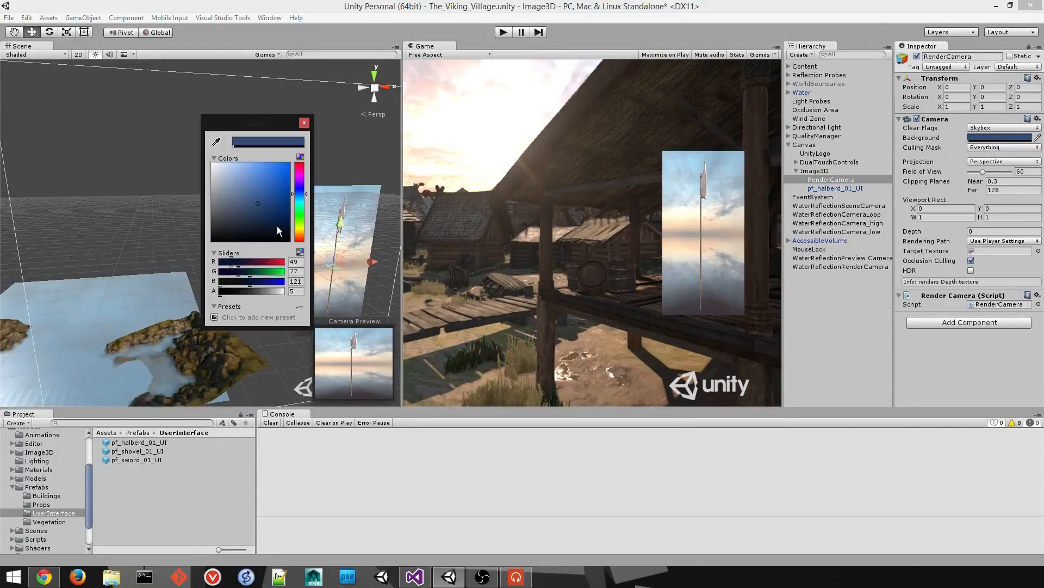
left_click(303, 123)
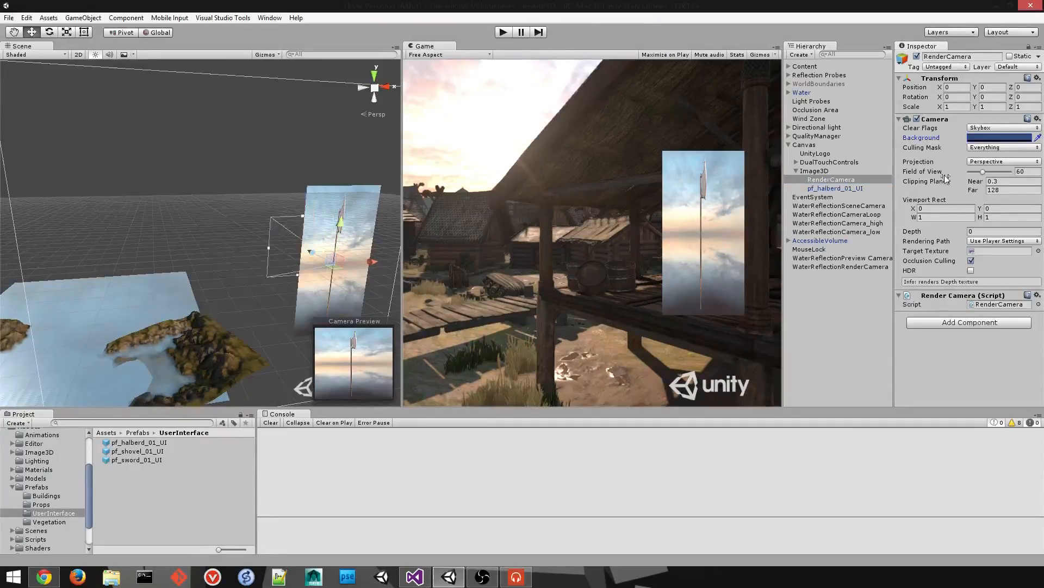
left_click(995, 148)
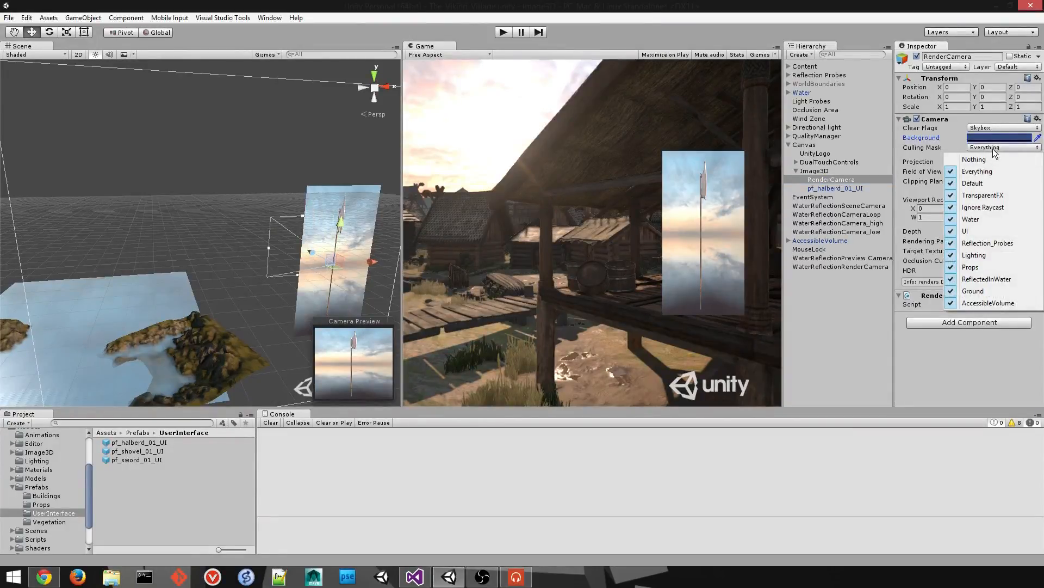
left_click(1001, 127)
left_click(996, 152)
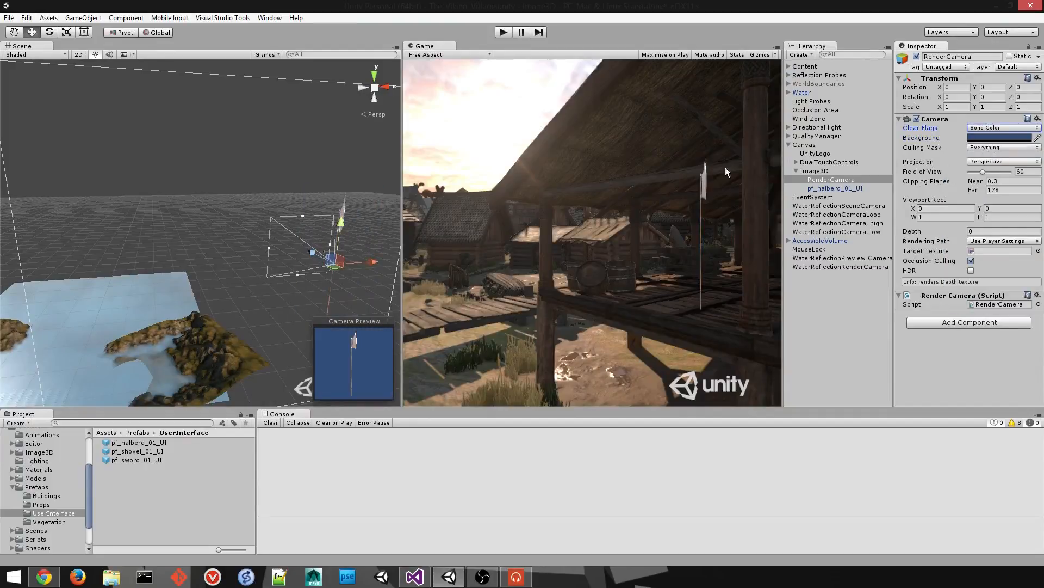
left_click(511, 32)
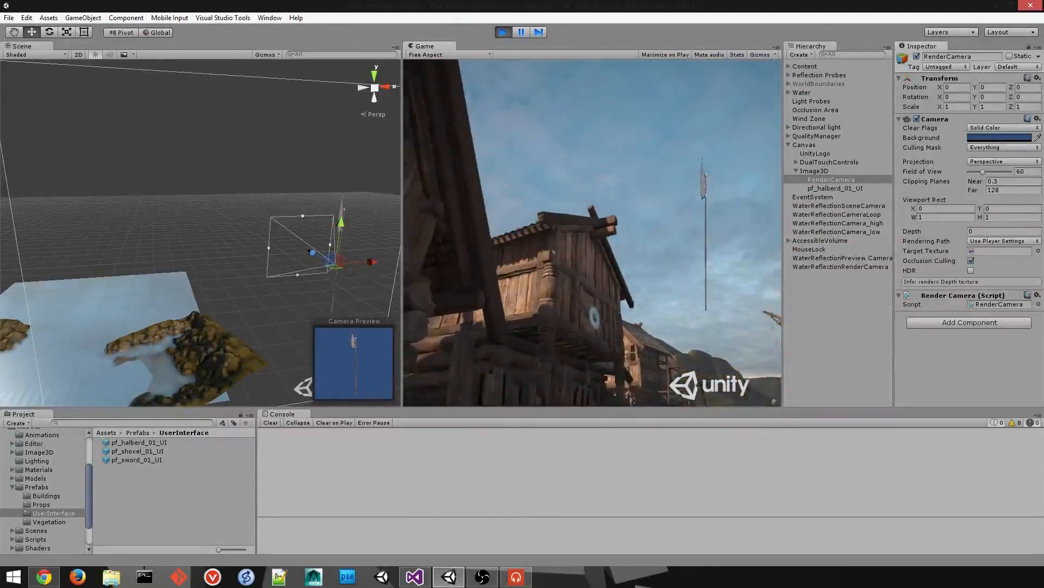
left_click(504, 32)
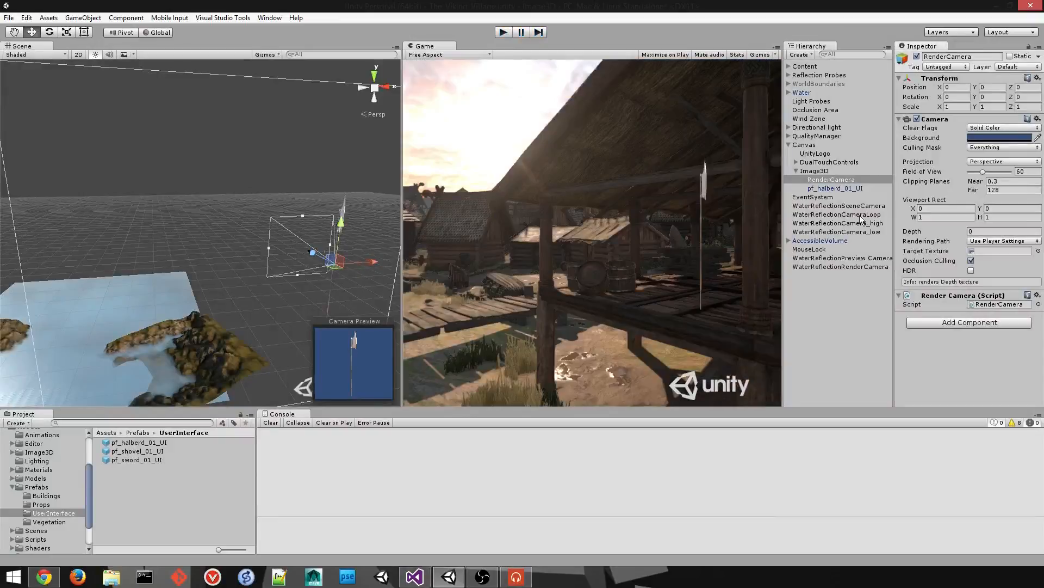
Rename the Image3D object as SelectedWeaponUI
left_click(823, 171)
left_click(974, 57)
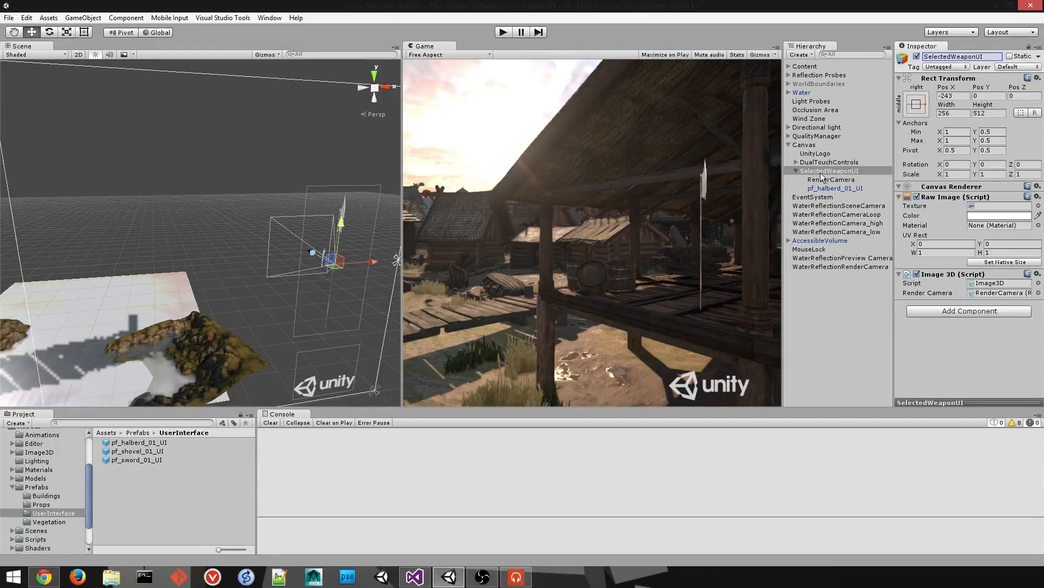
left_click(341, 265)
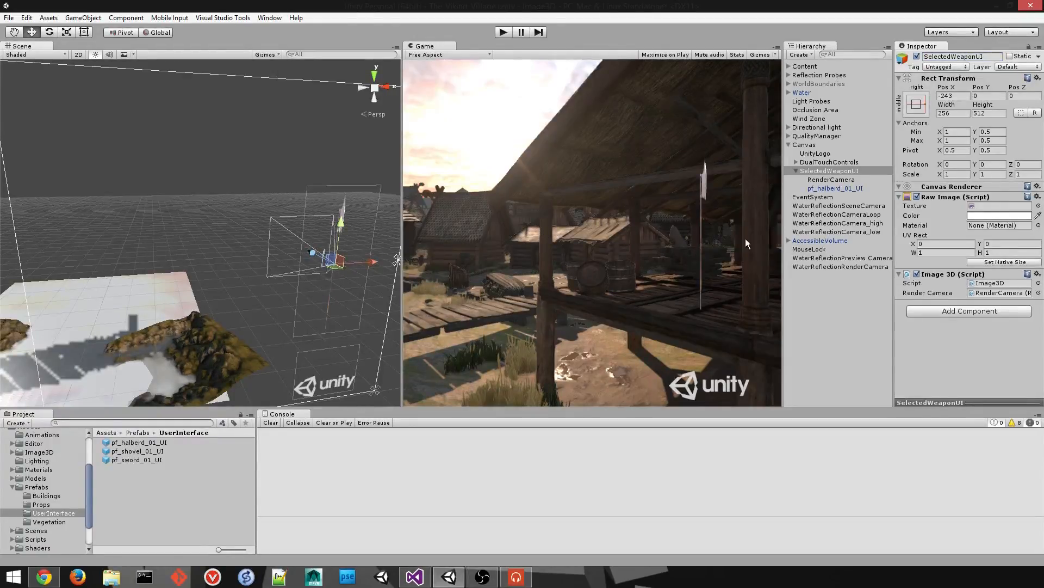
Scale SelectedWeaponUI uniformly to about 1.85 and move it to about X -210, Y 59
left_click(815, 173)
key("r")
left_click_drag(335, 263, 252, 183)
key("w")
mouse_move(314, 217)
left_mouse_down("alt")
mouse_move(268, 241)
mouse_move(282, 211)
mouse_move(296, 211)
left_mouse_up("alt")
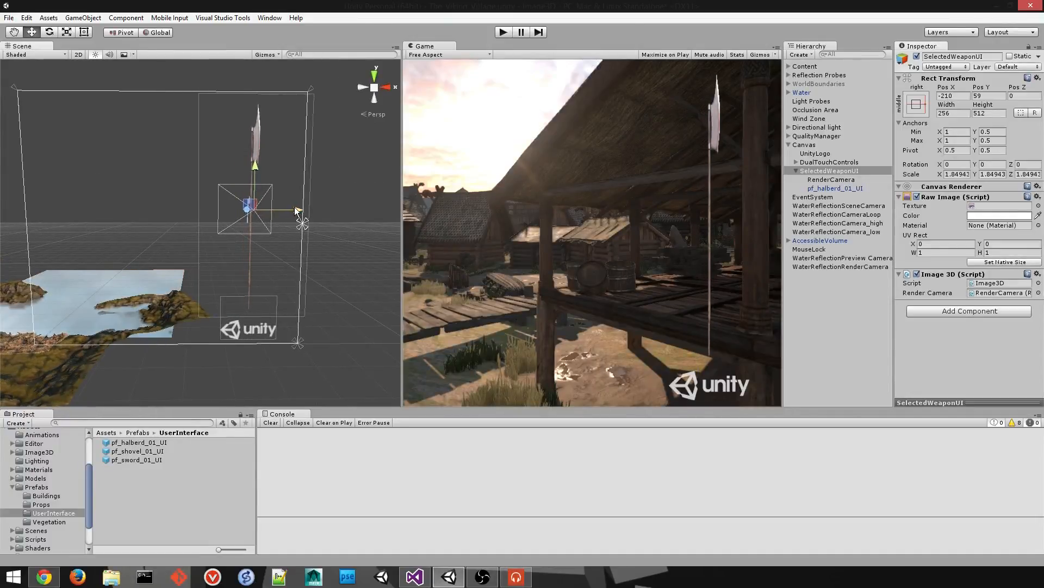
Run the scene to check the enlarged halberd while walking around the village, and exit play mode
left_click(501, 34)
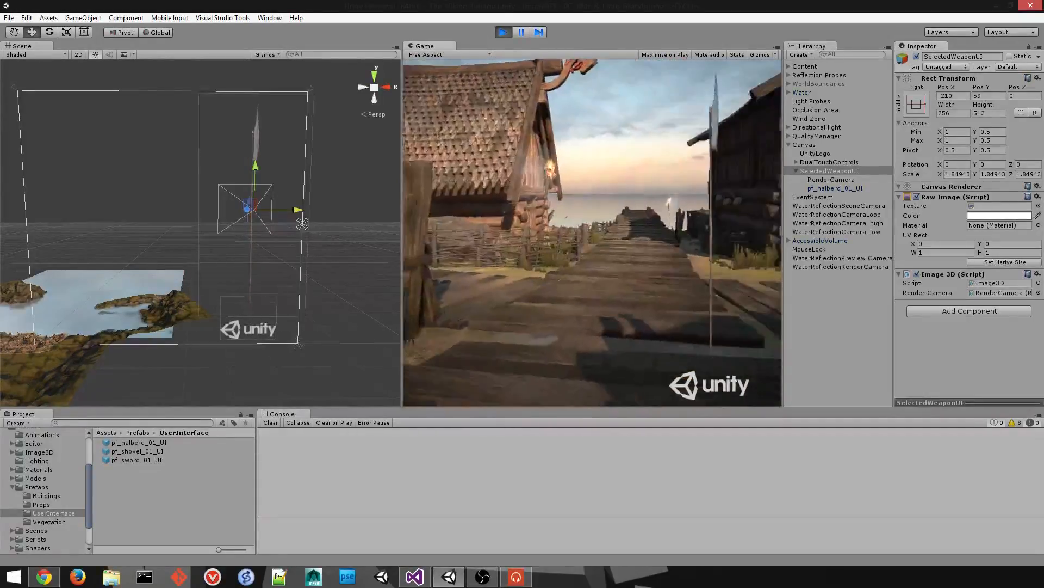
key("w")
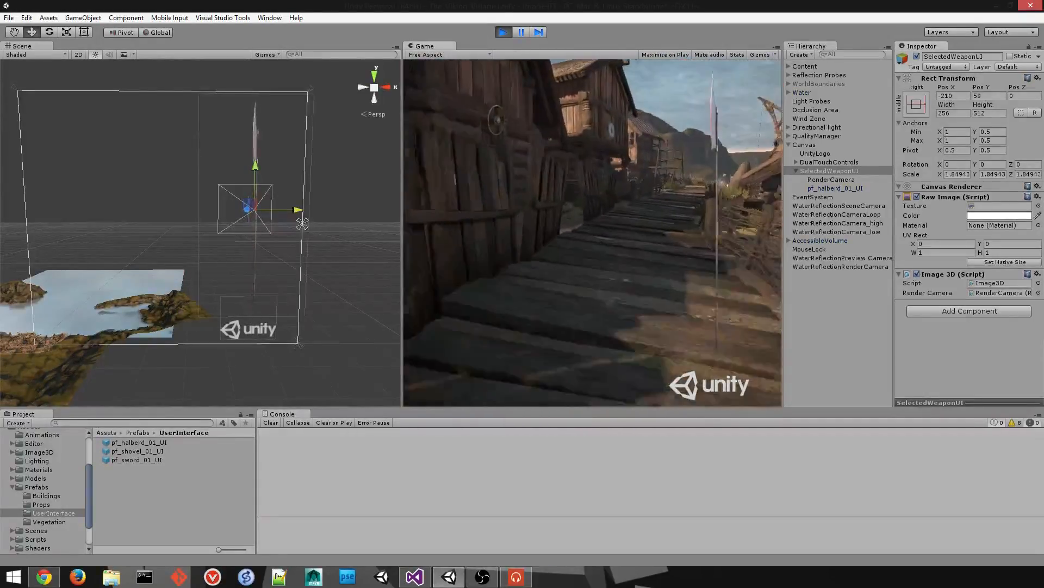
key("w")
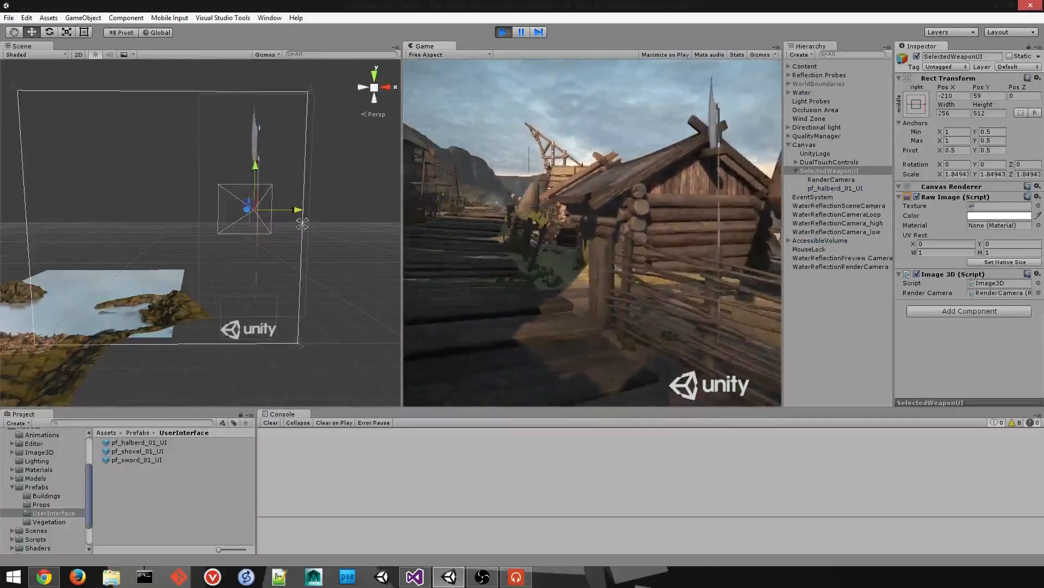
key("Escape")
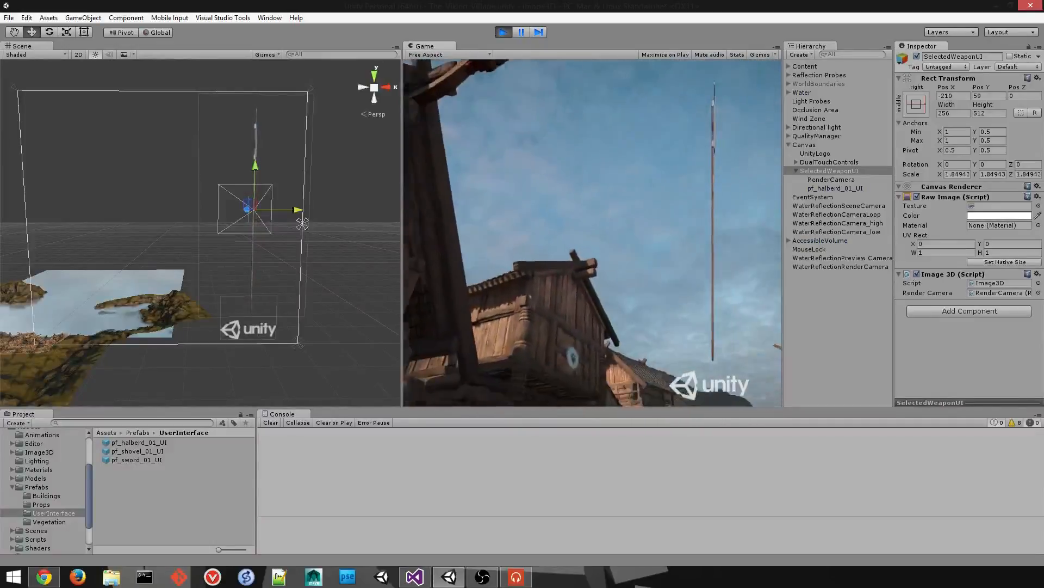
left_click(509, 32)
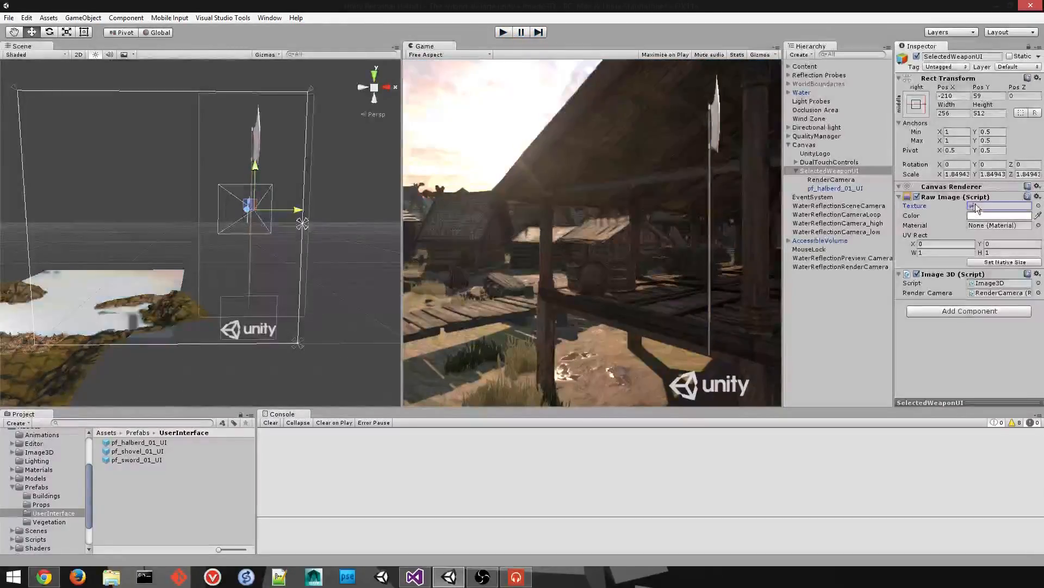
Set the size of SelectedWeaponUI's render texture to 256 x 512 and check the halberd's sharpness in play mode
double_click(980, 206)
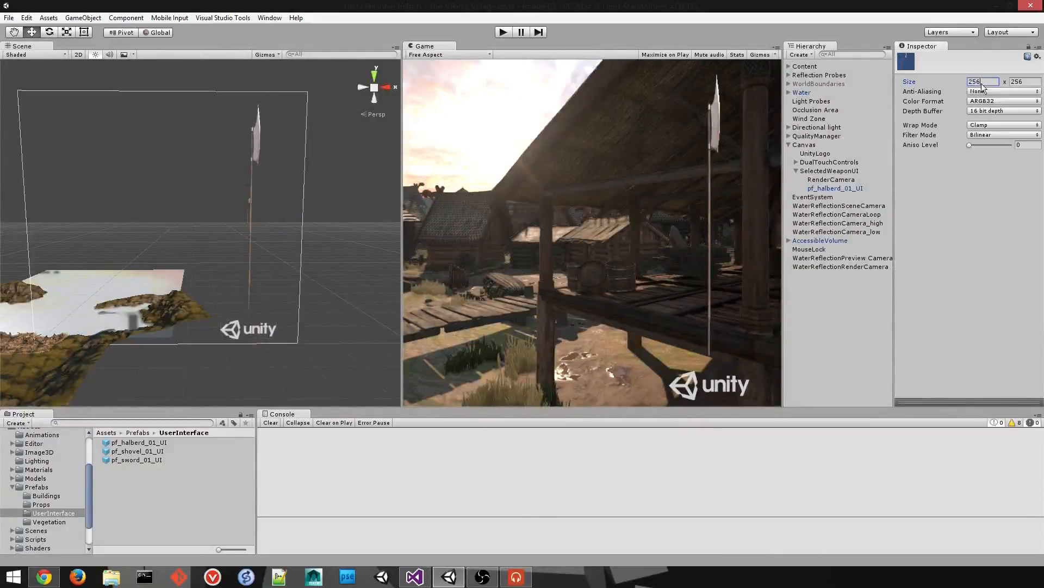
key("Tab")
type("512")
left_click(503, 33)
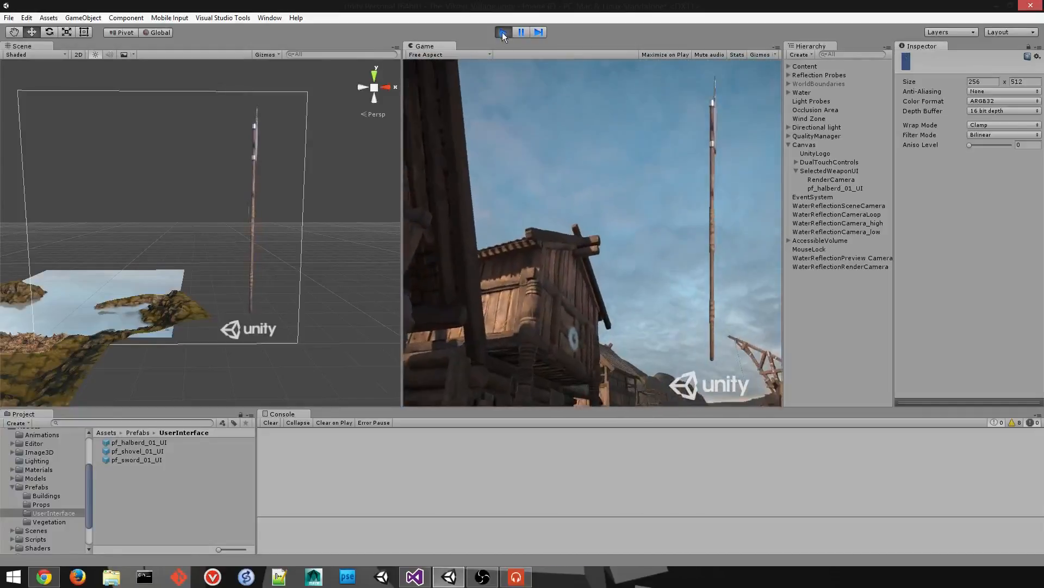
left_click(501, 31)
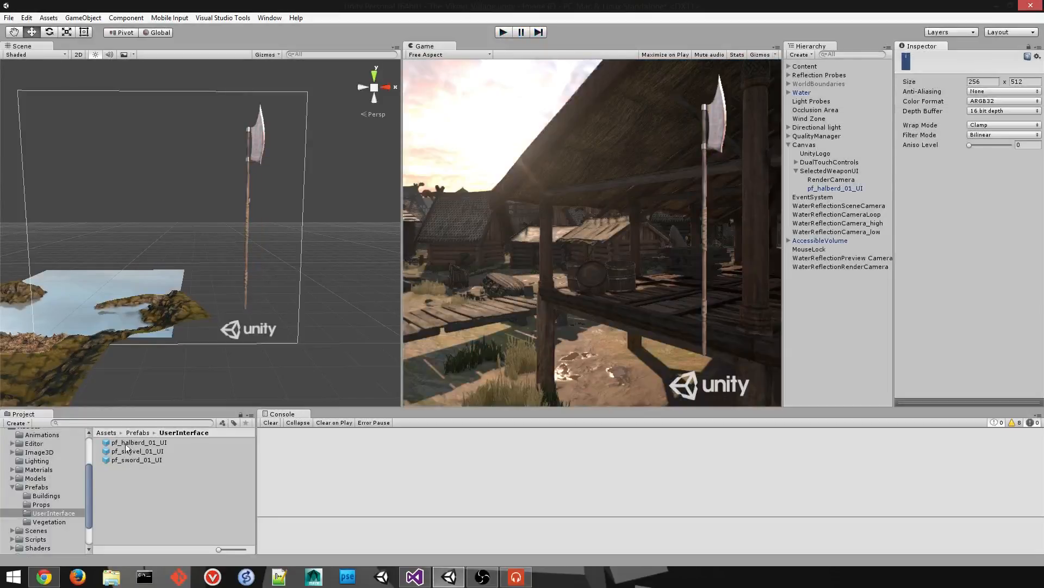
Add the pf_shovel_01_UI and pf_sword_01_UI prefabs as children of SelectedWeaponUI
left_click_drag(132, 453, 826, 173)
left_click_drag(116, 460, 822, 172)
Create an empty child object under SelectedWeaponUI
left_click(821, 172)
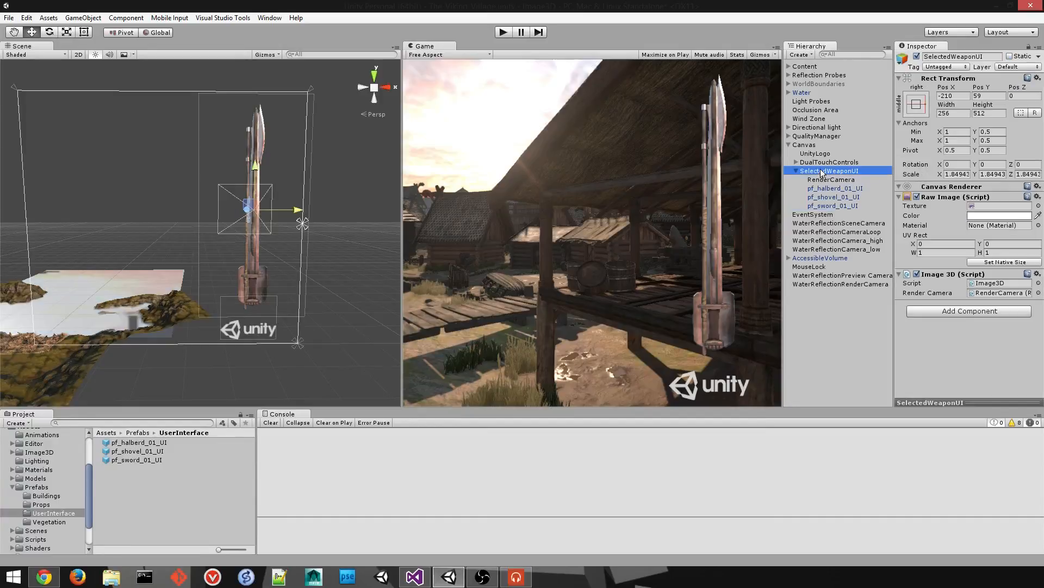
right_click(822, 171)
left_click(856, 260)
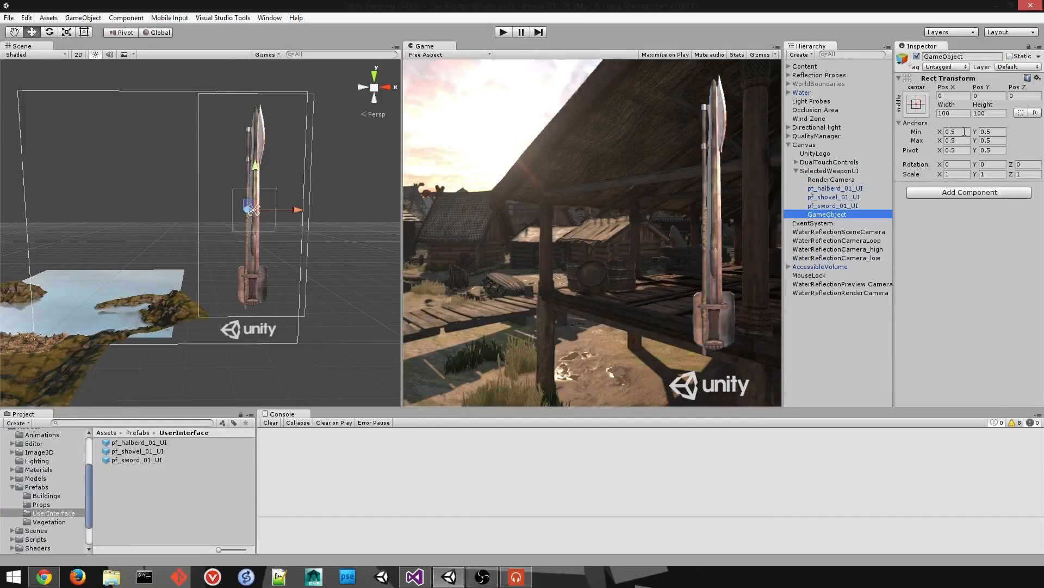
Rename the new empty child object InventoryCycler and attach the CycleGameObjects script from Scripts/UserInterface to it
left_click(972, 56)
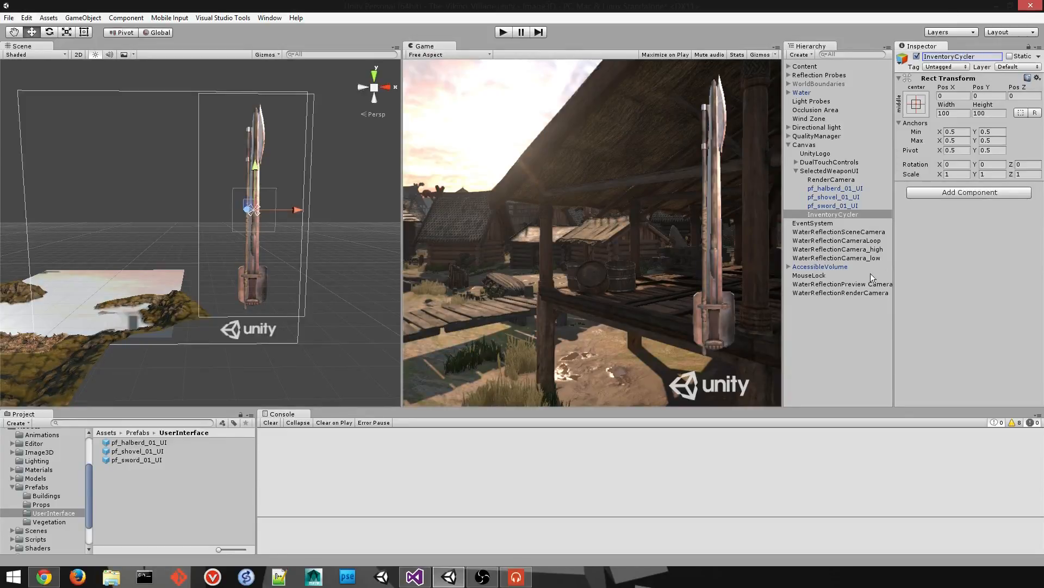
left_click(845, 215)
left_click(47, 533)
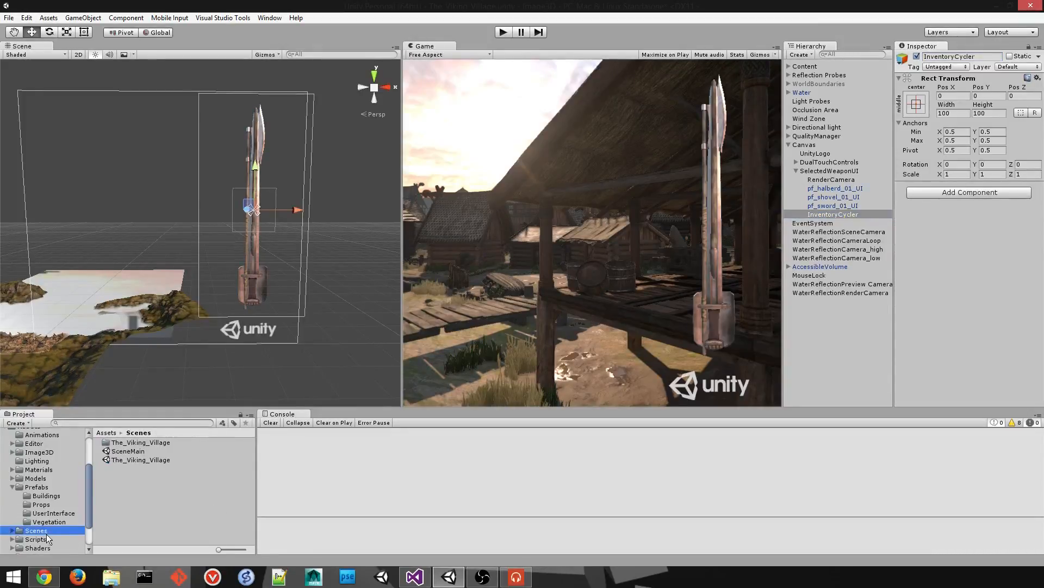
left_click(47, 538)
double_click(141, 441)
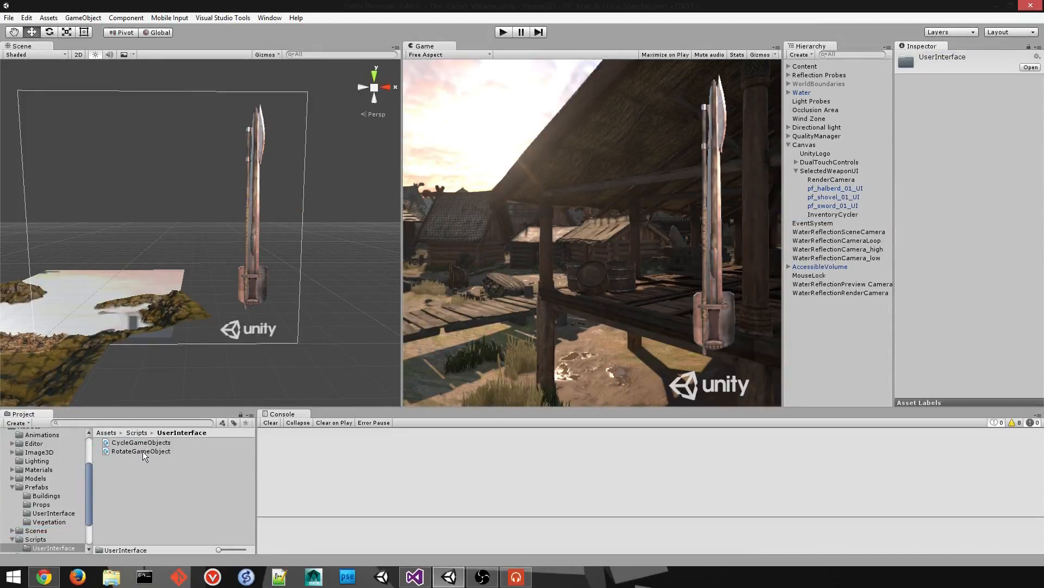
left_click_drag(146, 451, 831, 217)
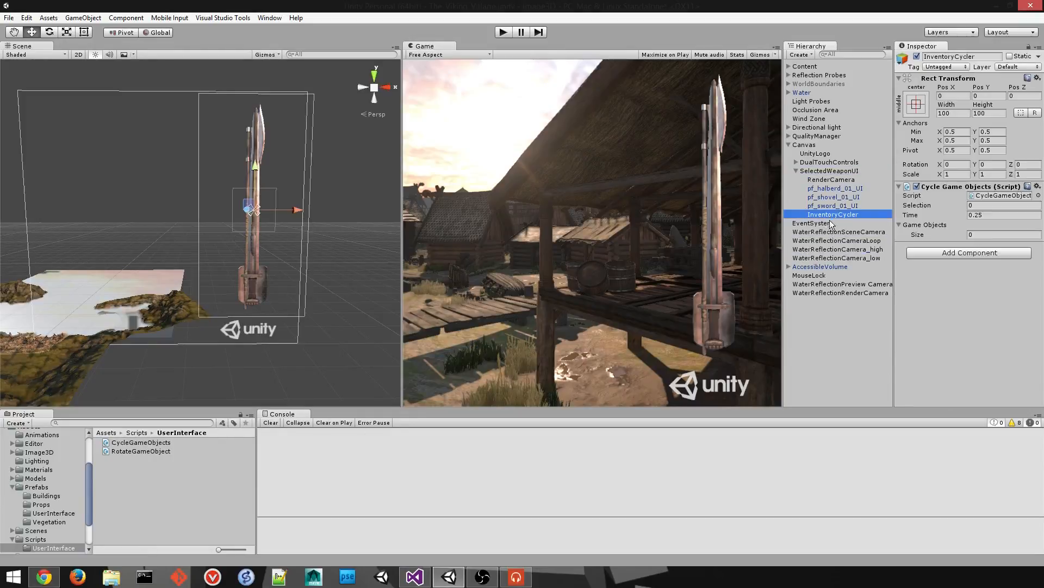
Set InventoryCycler's Game Objects list size to 3 and assign pf_halberd_01_UI, pf_sword_01_UI and pf_shovel_01_UI as elements 0, 1 and 2
left_click(968, 235)
type("3")
key("Return")
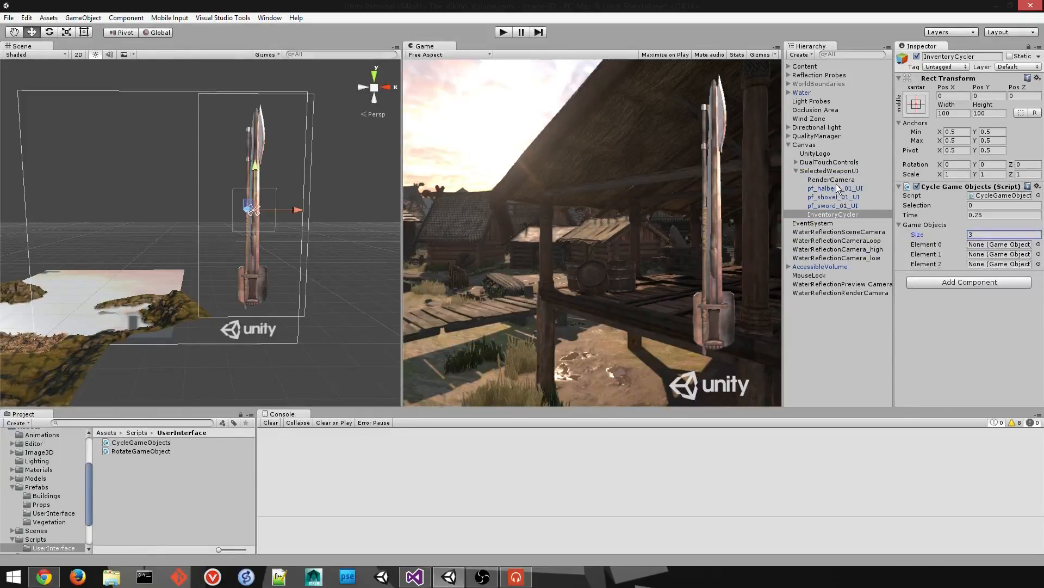
left_click_drag(852, 189, 1000, 244)
left_click_drag(838, 201, 931, 249)
left_click_drag(1000, 268, 999, 264)
left_click_drag(837, 208, 997, 255)
Run the scene to check the cycling weapons in the game and scene views, and exit play mode
key("ctrl+p")
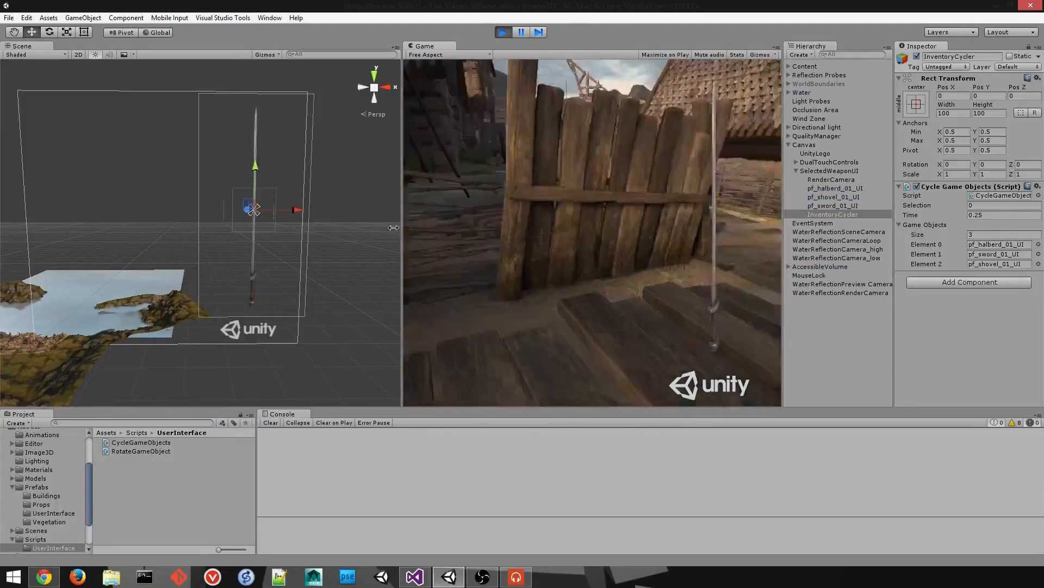
left_click(272, 229)
left_click(250, 210)
left_click_drag(301, 238, 196, 290, "alt")
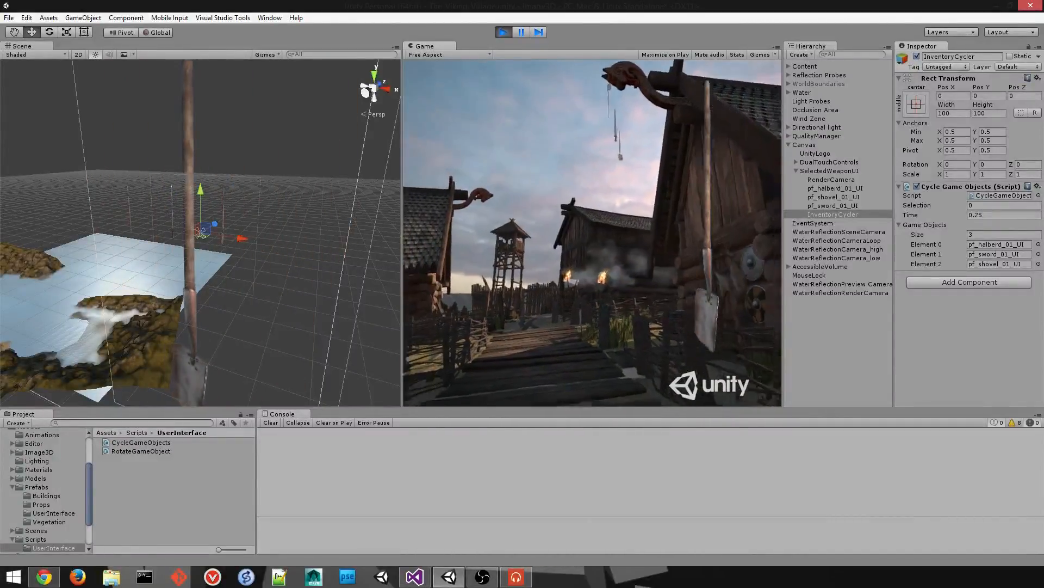
left_click(505, 33)
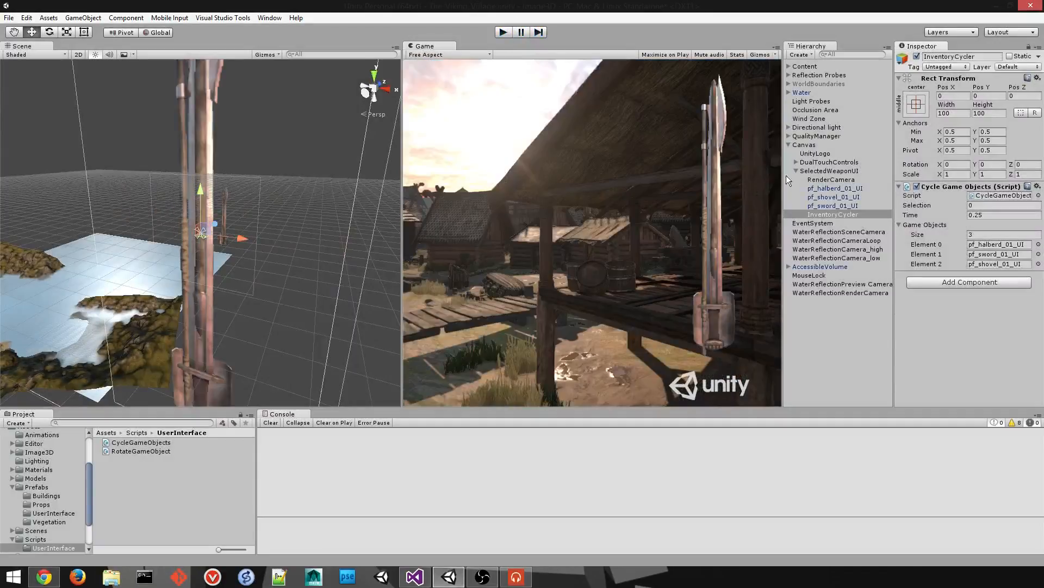
Exclude the UI layer from the culling mask of Camera_high under QualityManager's HighQualityCameras
left_click(789, 136)
left_click(796, 145)
left_click(804, 153)
left_click(827, 162)
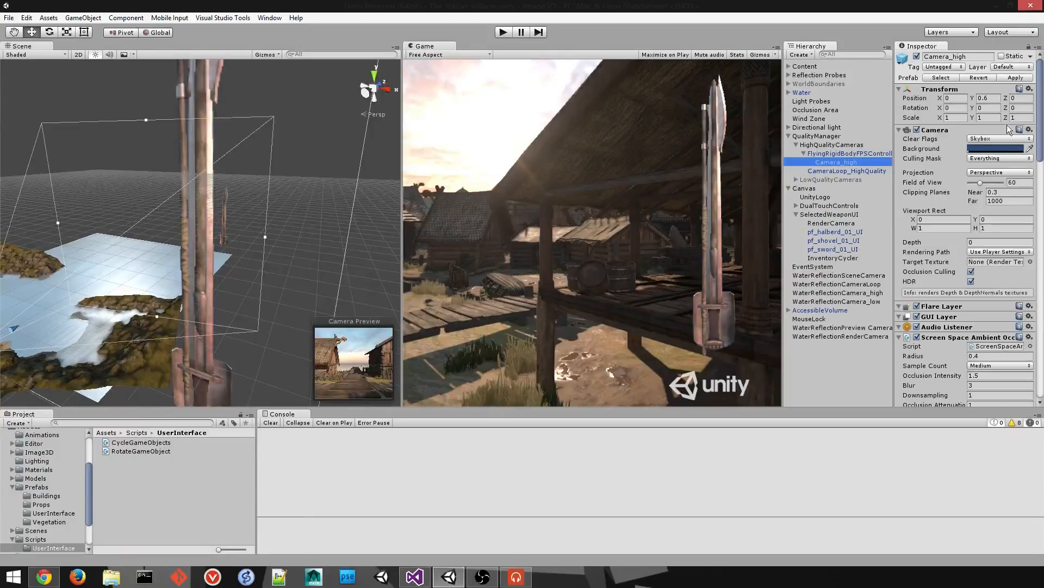
left_click(1015, 161)
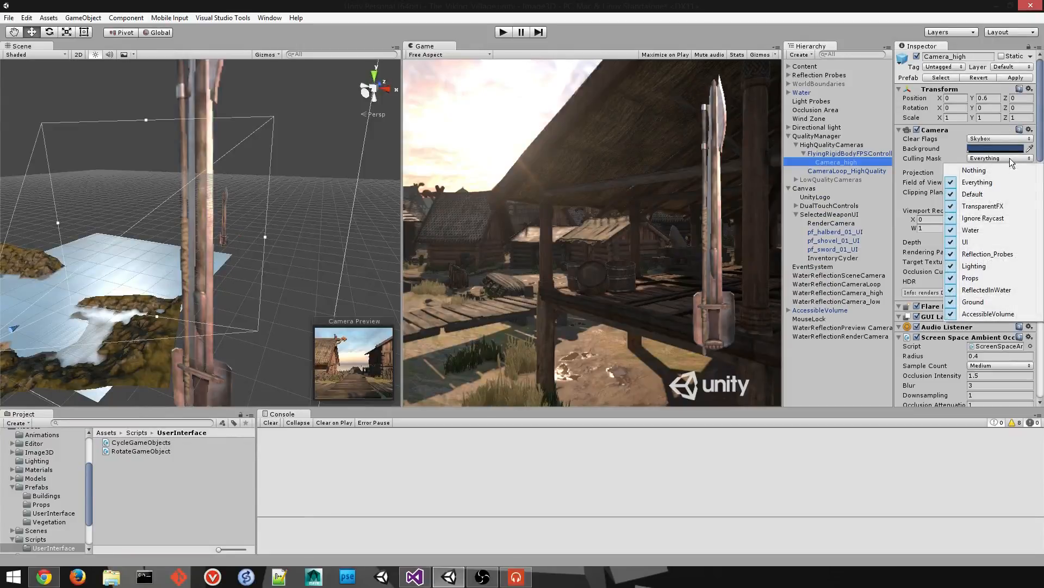
left_click(958, 243)
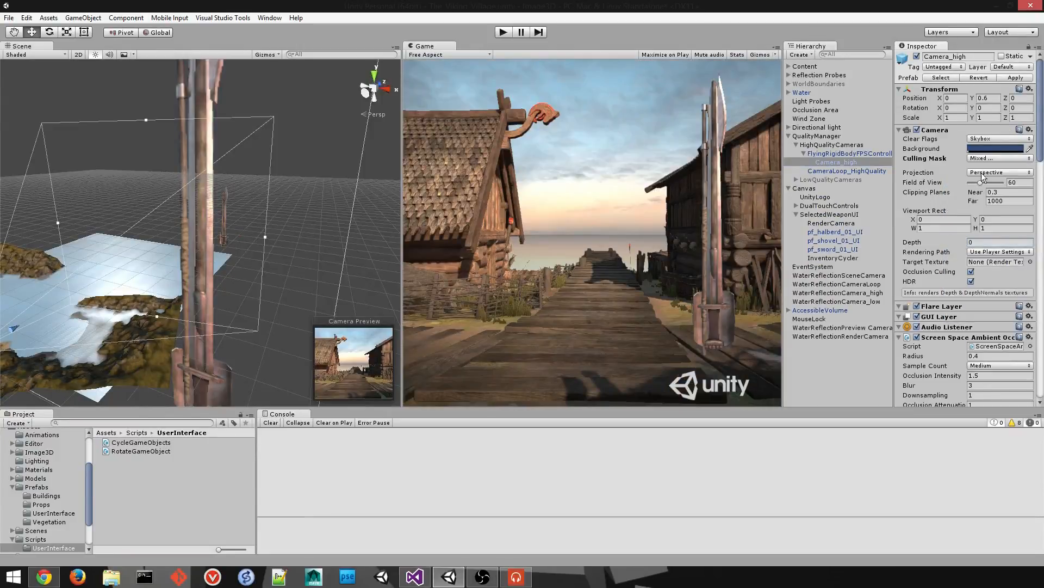
Assign the halberd, shovel and sword objects under SelectedWeaponUI to the UI layer
left_click(826, 236)
left_click(829, 250, "shift")
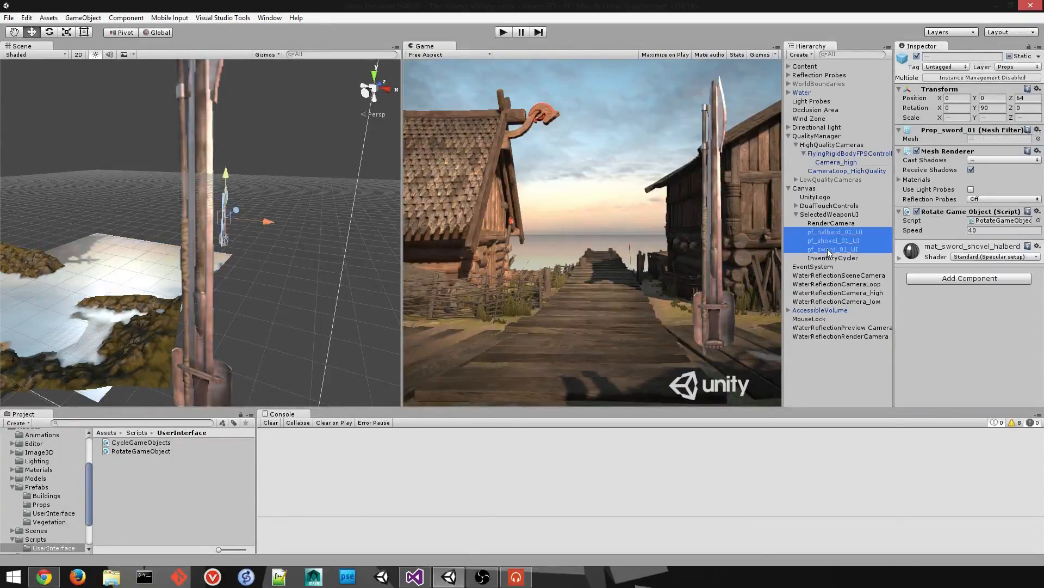
left_click(1018, 66)
left_click(987, 132)
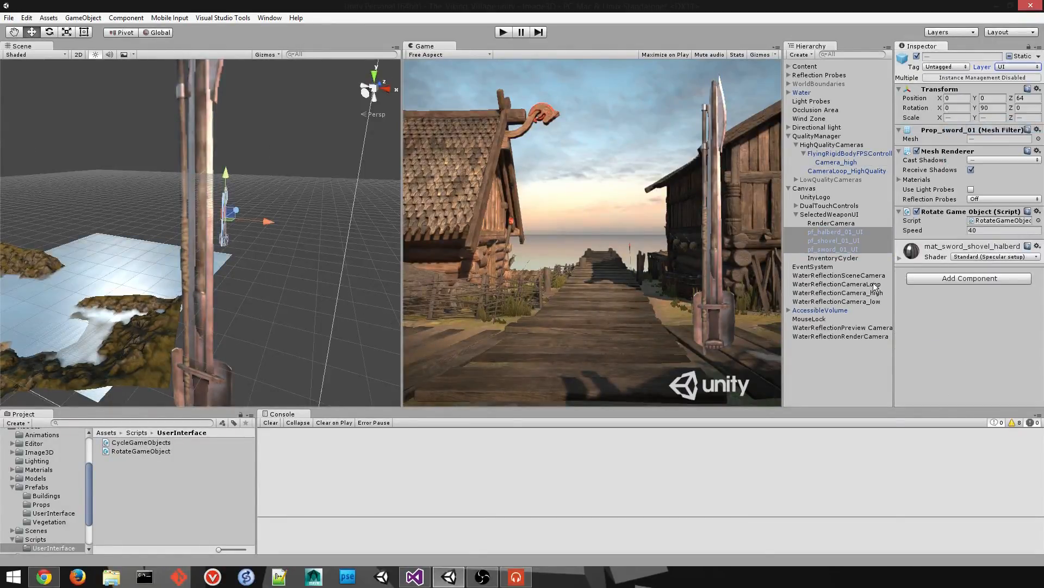
Limit the culling mask of SelectedWeaponUI's RenderCamera to the UI and Lighting layers
left_click(833, 224)
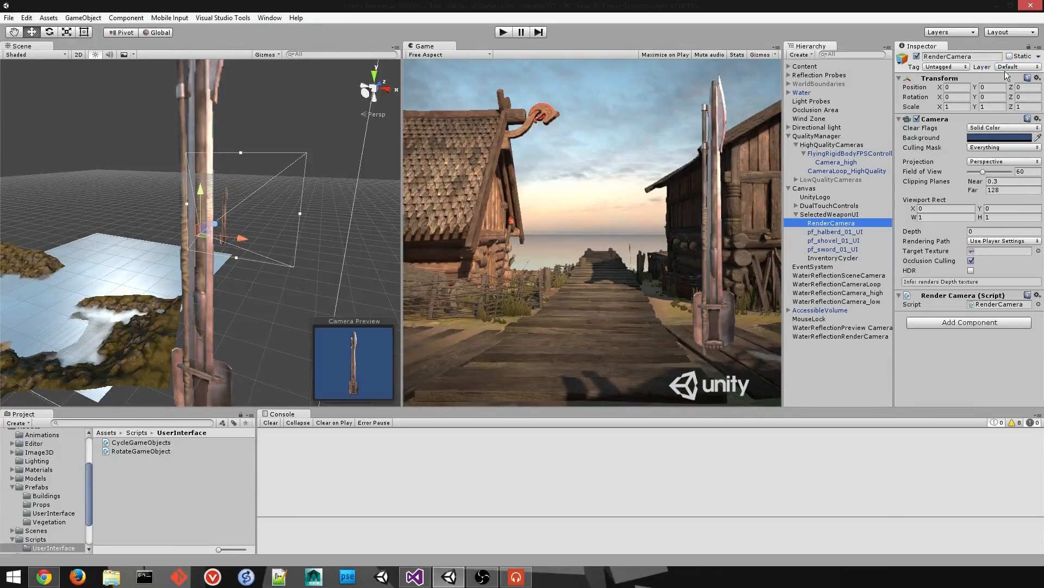
left_click(1001, 145)
left_click(991, 159)
left_click(993, 147)
left_click(975, 254)
left_click(993, 148)
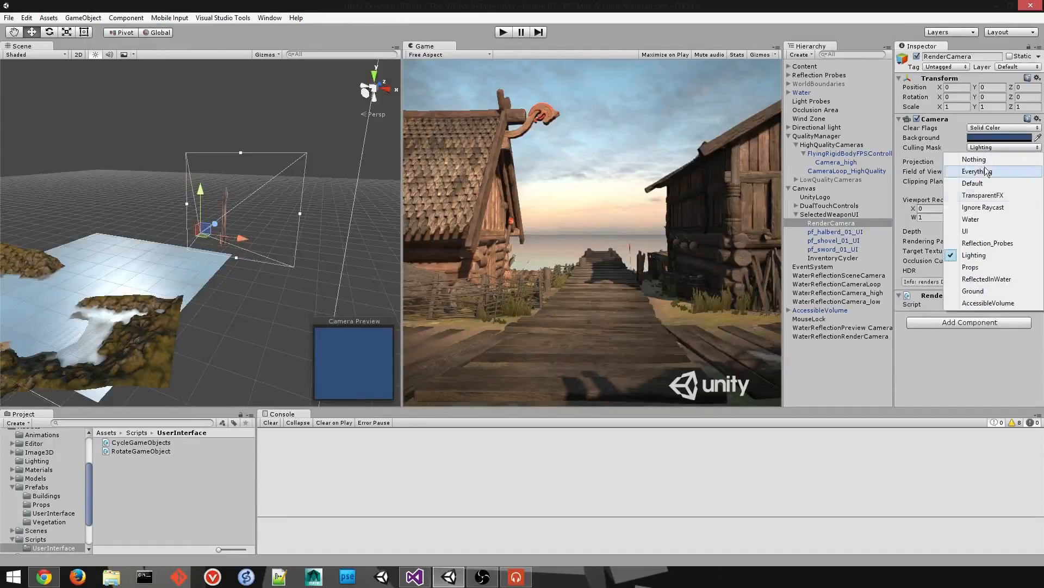
left_click(982, 231)
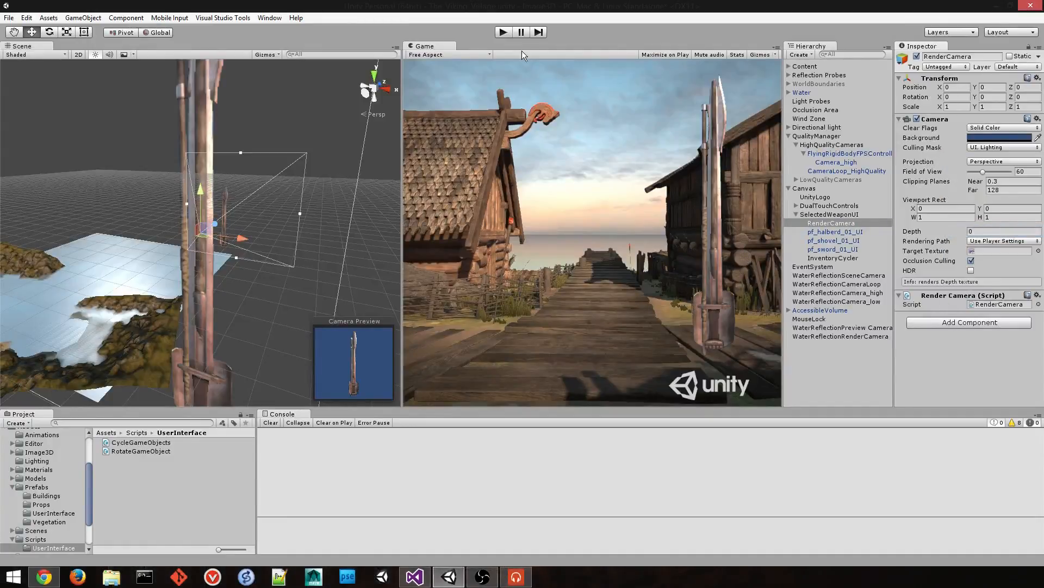
Run the scene to check the weapon display with the new culling masks while walking around, and exit play mode
left_click(507, 32)
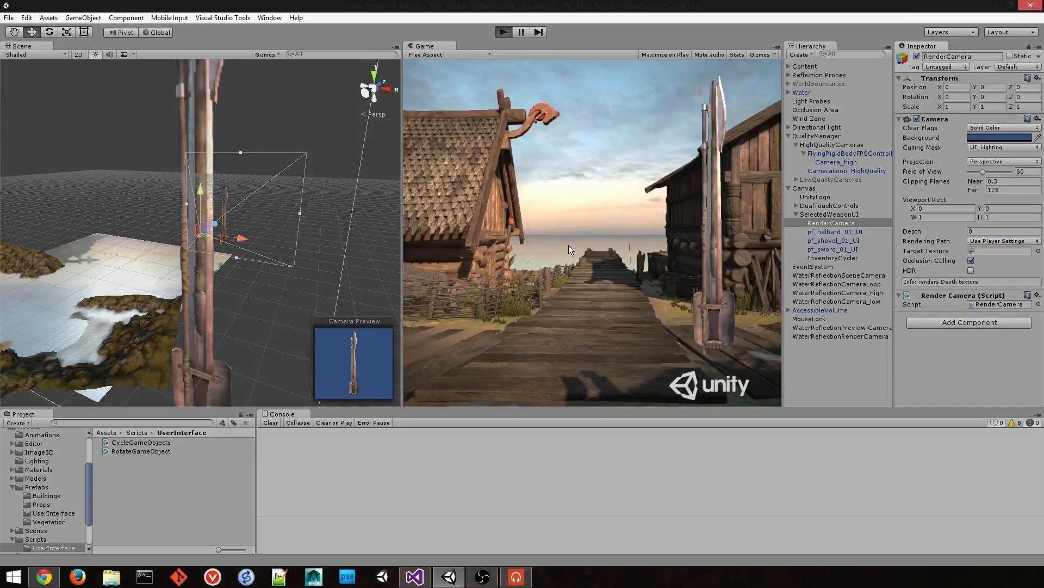
key("w")
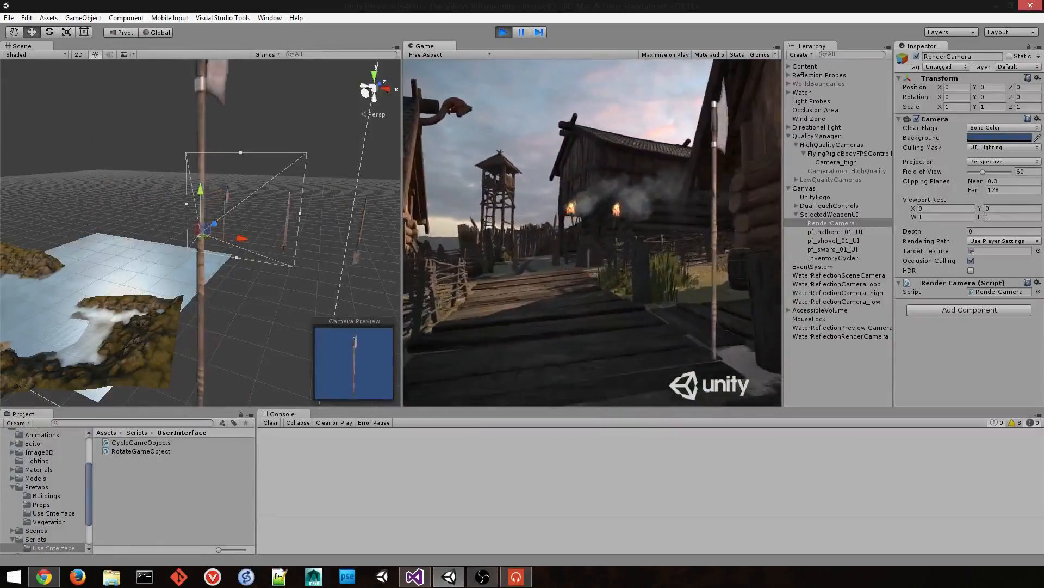
key("Escape")
left_click(501, 33)
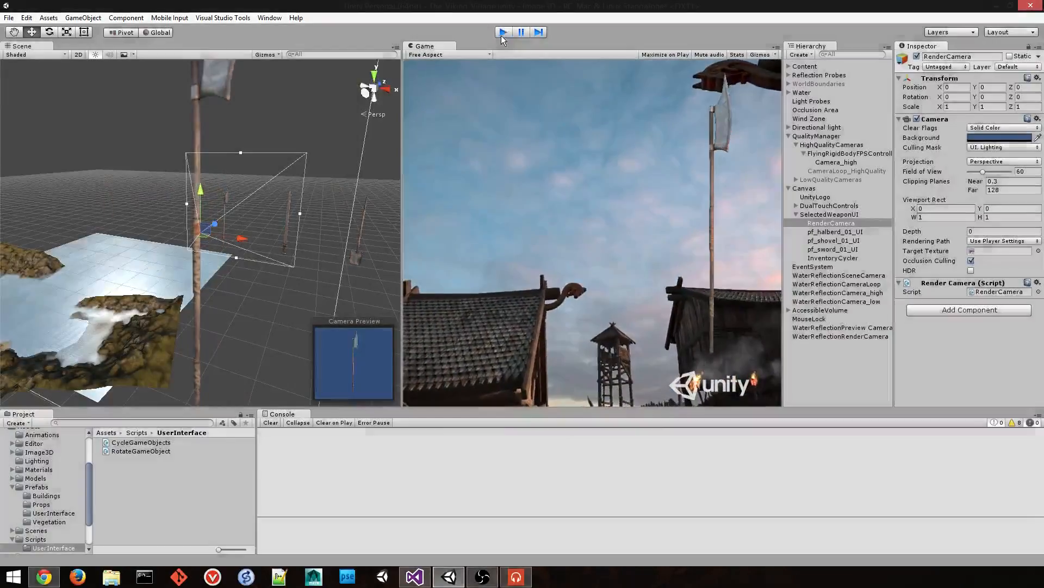
Widen the scene view, frame the Canvas, and add a UI Image as its child
left_click_drag(400, 254, 445, 267)
scroll(142, 292, "down", 2)
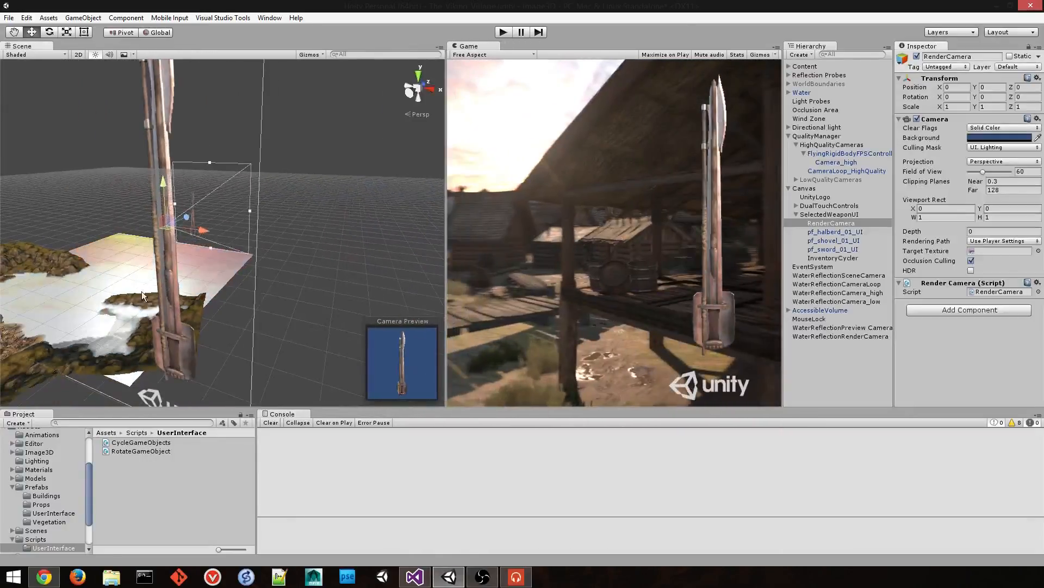
key("f")
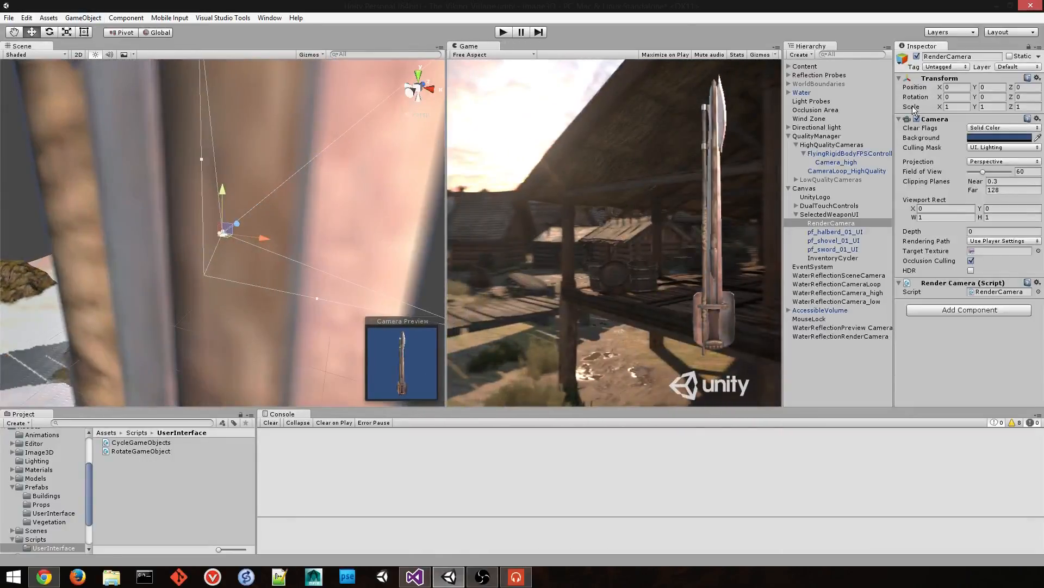
double_click(804, 187)
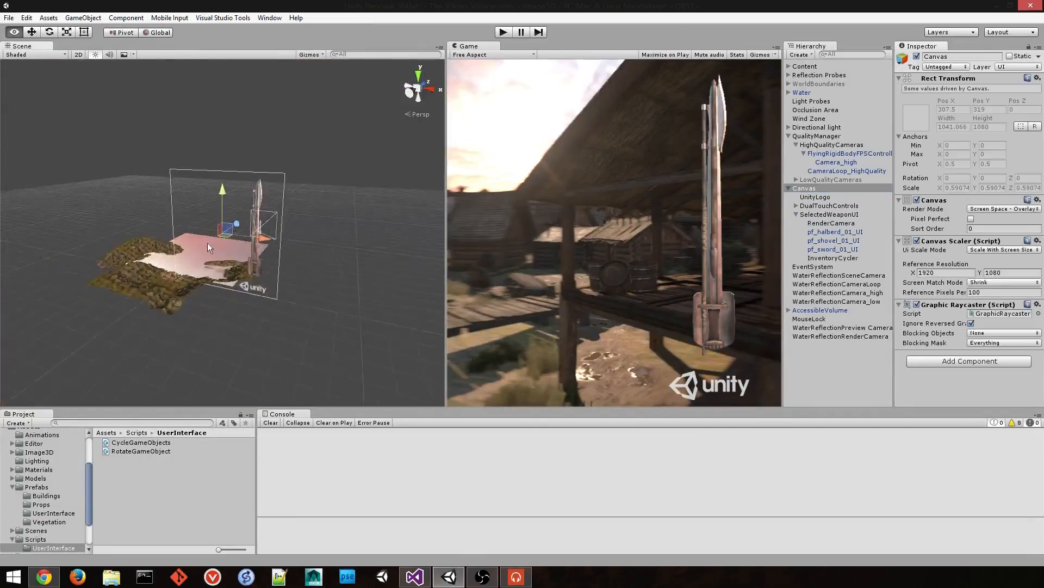
scroll(231, 244, "up", 2)
right_click(820, 187)
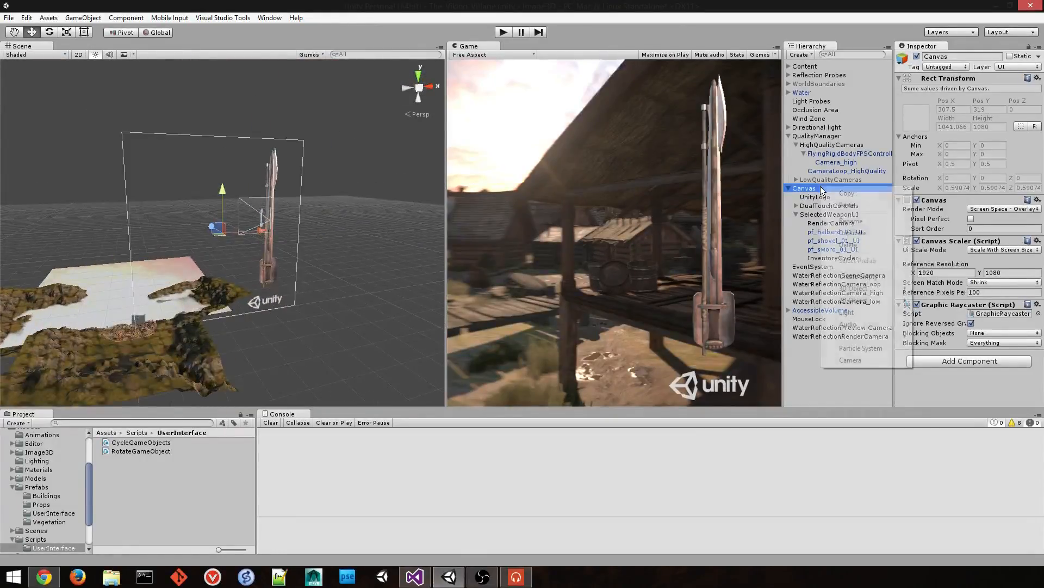
mouse_move(847, 338)
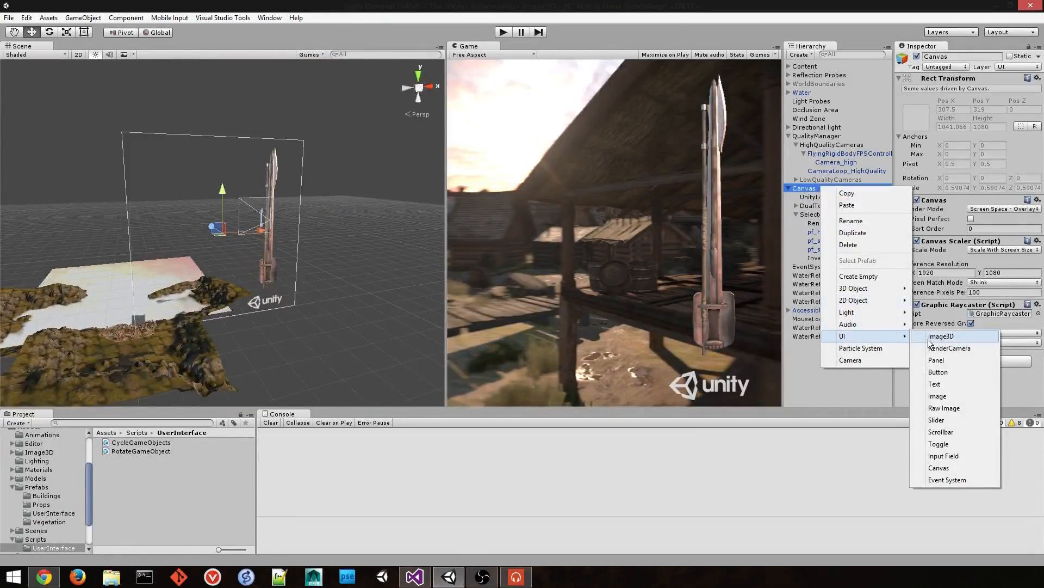
left_click(940, 397)
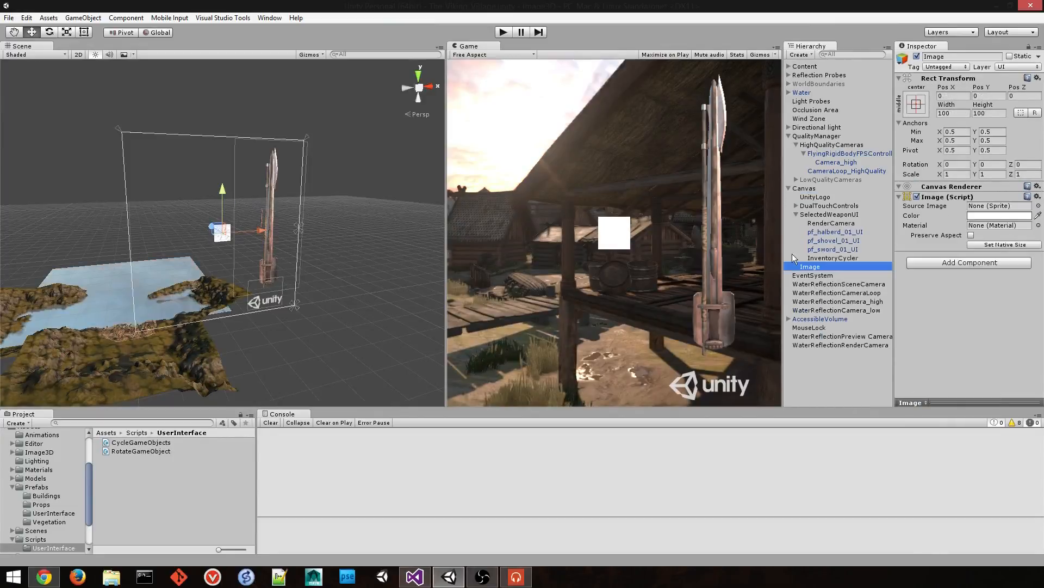
Add an Image3D element to the Canvas and nest it under the Image object
right_click(805, 189)
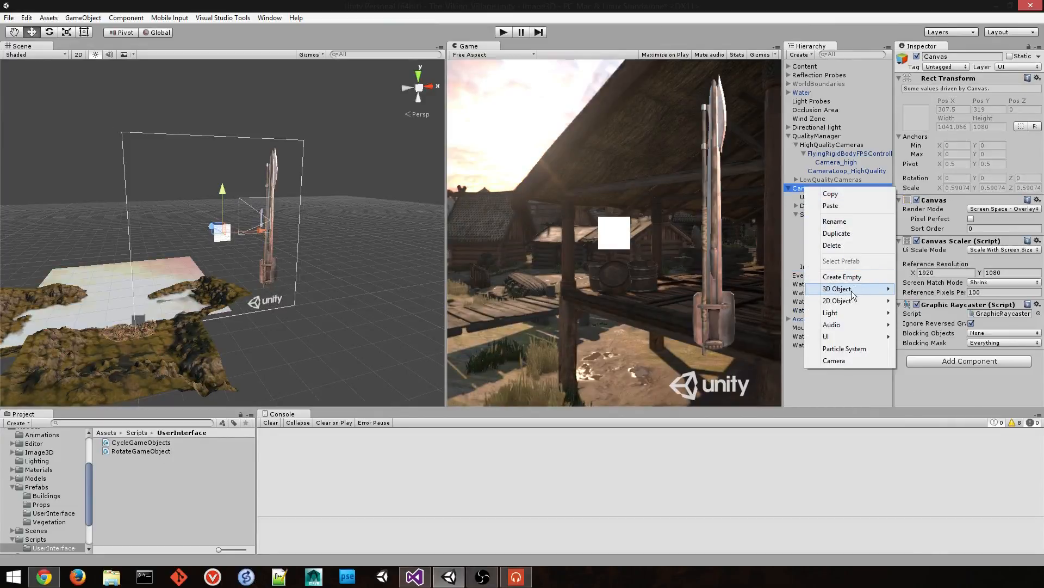
mouse_move(847, 337)
left_click(939, 342)
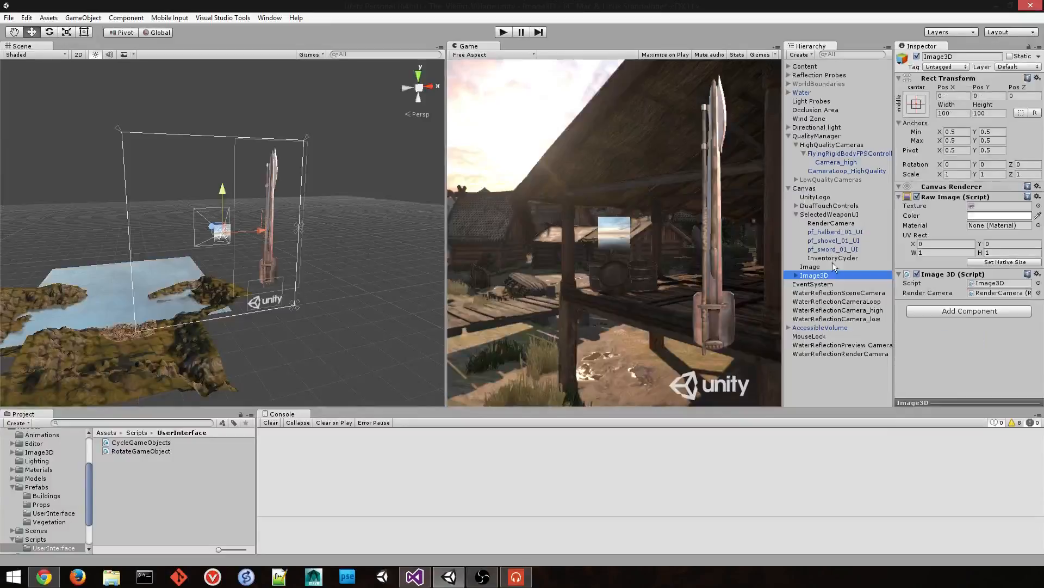
left_click_drag(825, 279, 811, 269)
left_click(804, 276)
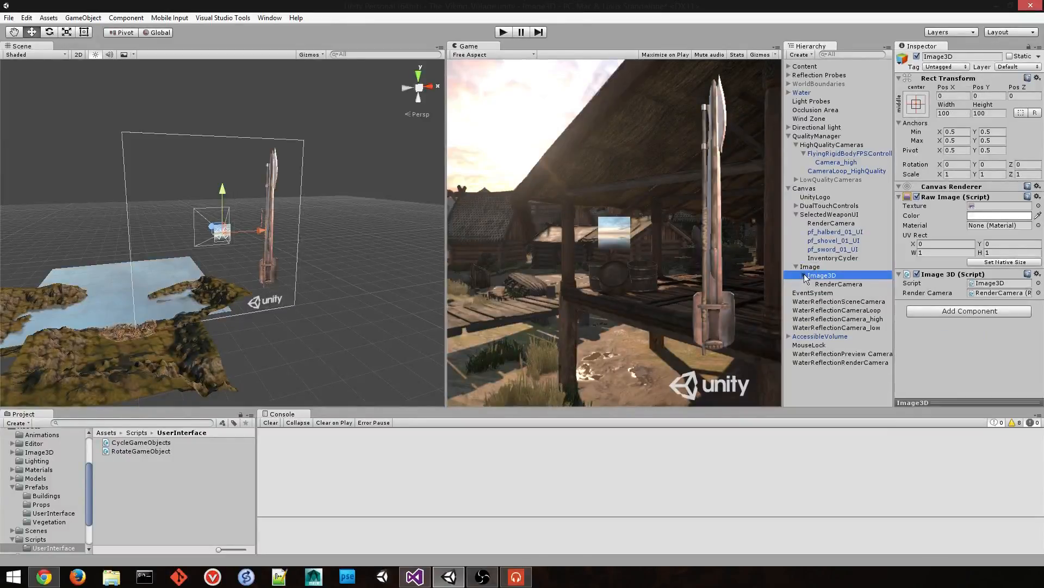
Rename the Image3D object nested under Image as MiniMap
left_click(975, 57)
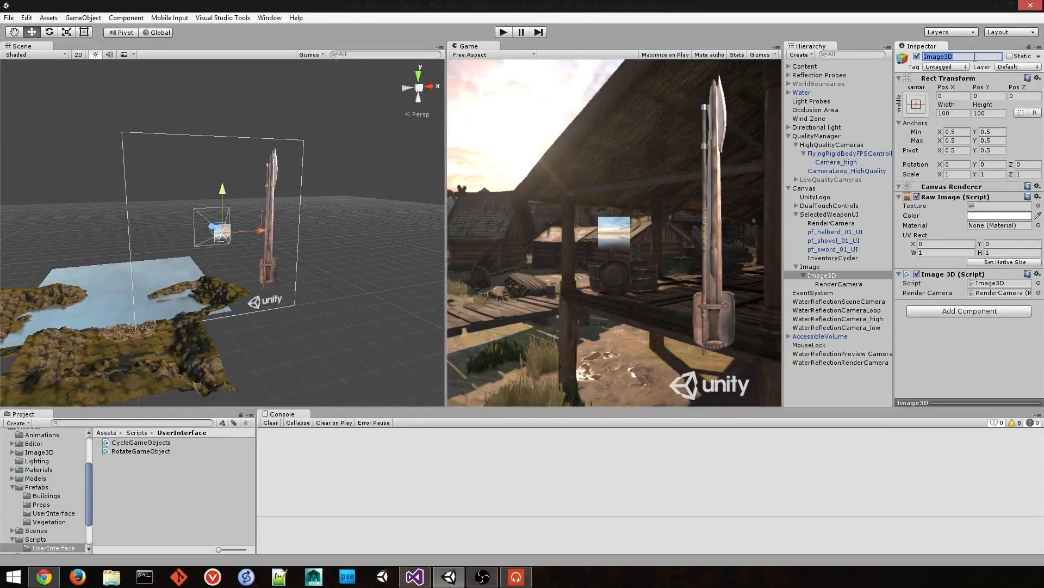
type("Mini")
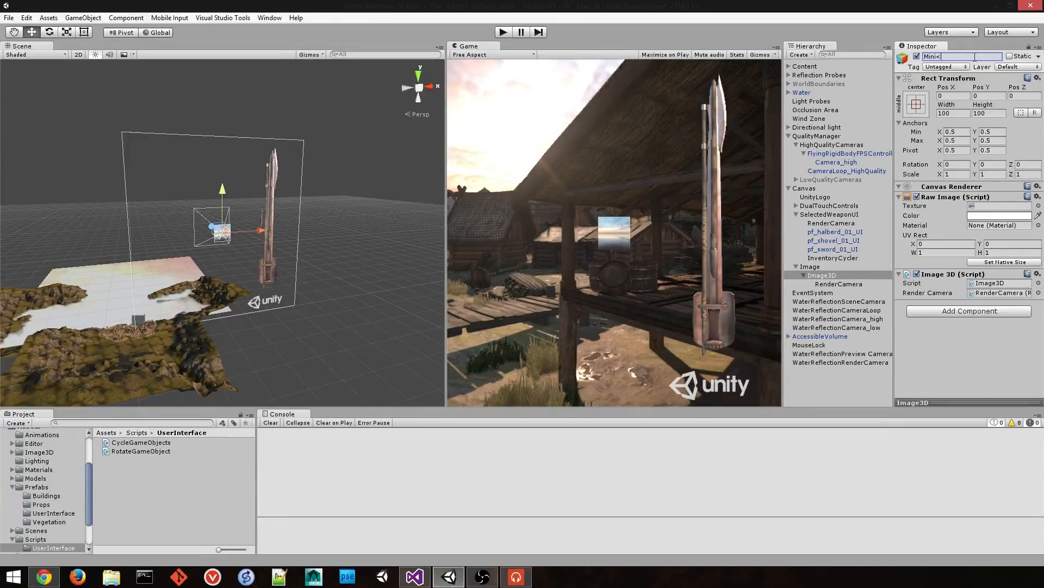
type("Map")
Anchor the Image object to the top left of the Canvas and set its size to 256 x 256
left_click(810, 266)
left_click(916, 104)
left_click(949, 191)
left_click(954, 113)
type("256")
key("Tab")
type("256")
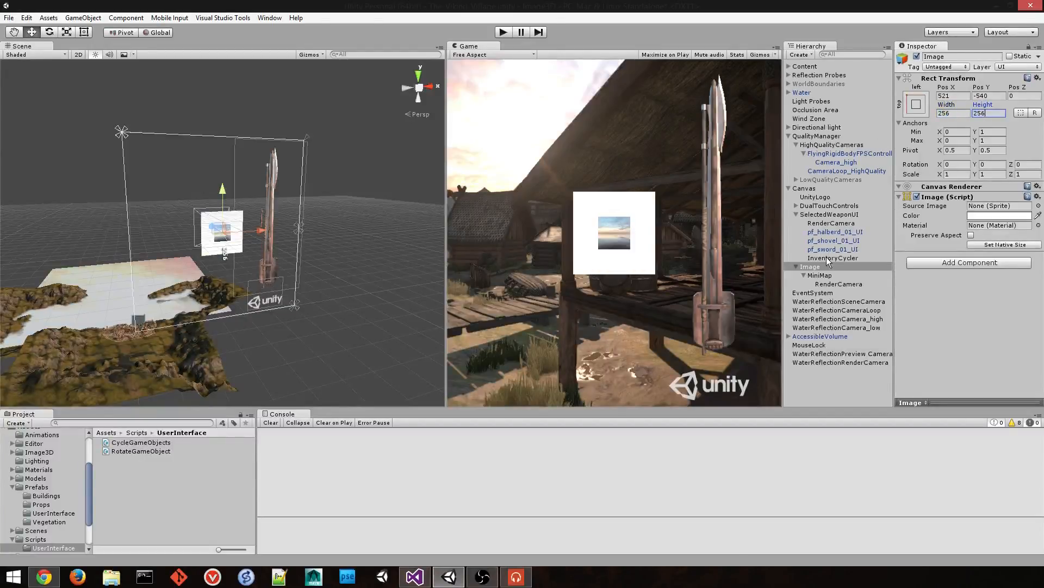
Set the width and height of MiniMap to 256 so it fills the parent Image
left_click(823, 276)
left_click(954, 112)
type("256")
key("Tab")
type("256")
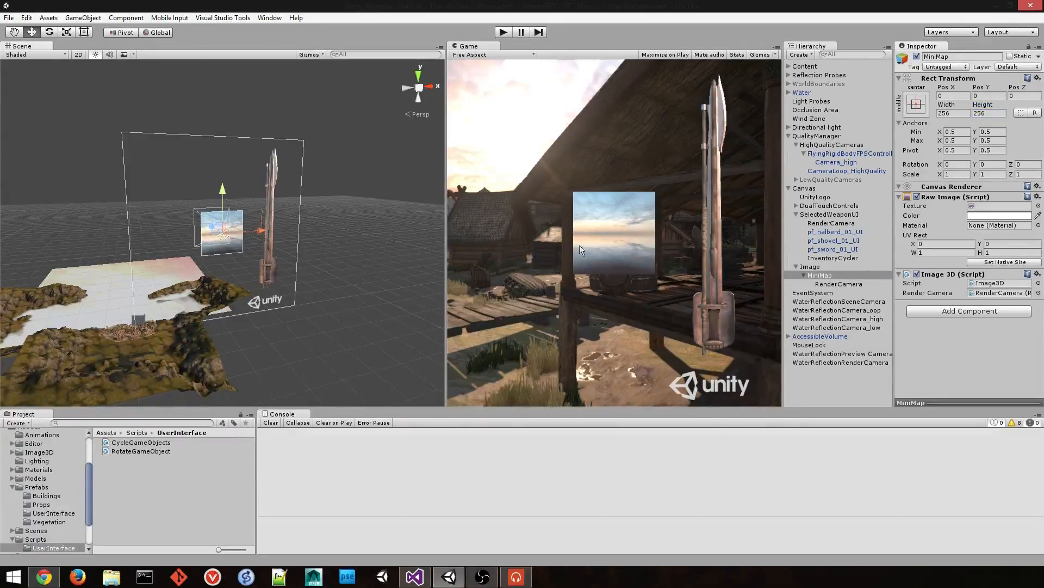
Move Image into the Canvas's upper-left corner at about X 233, Y -226, and scale it uniformly to about 1.6
left_click(810, 266)
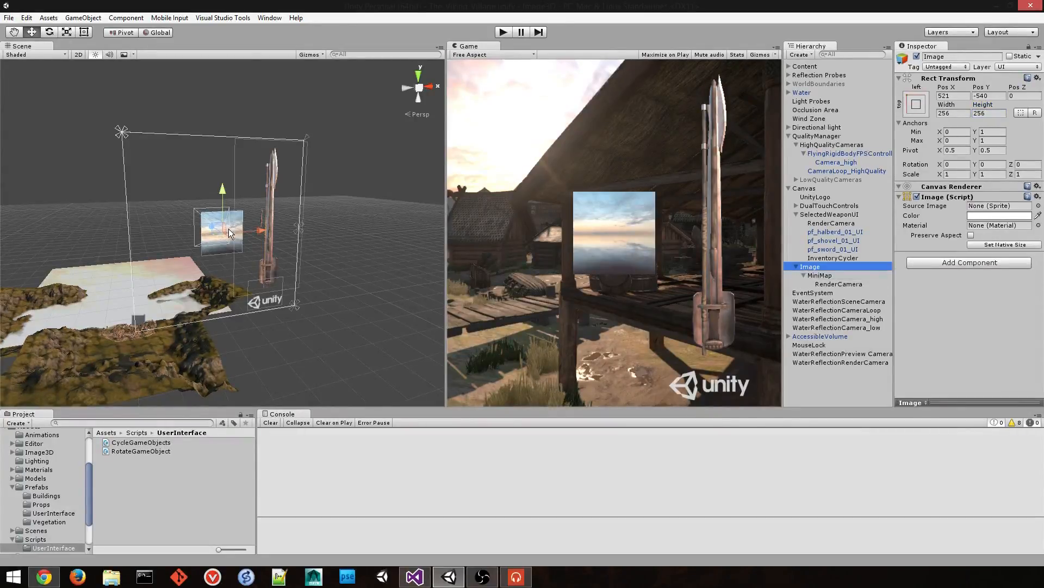
left_click_drag(222, 188, 226, 125)
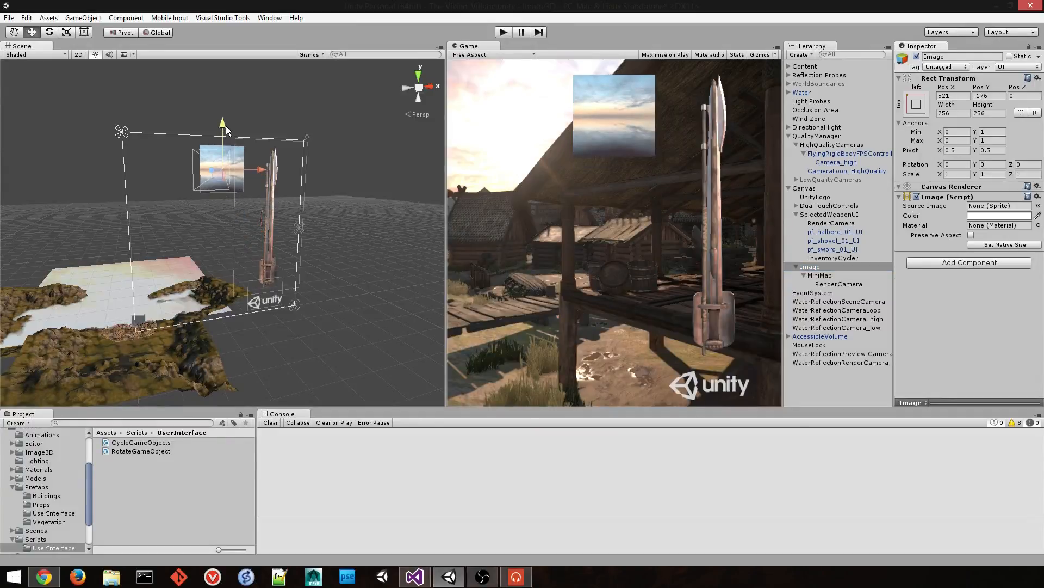
left_click_drag(261, 177, 159, 135)
key("r")
key("w")
left_click_drag(195, 181, 214, 177)
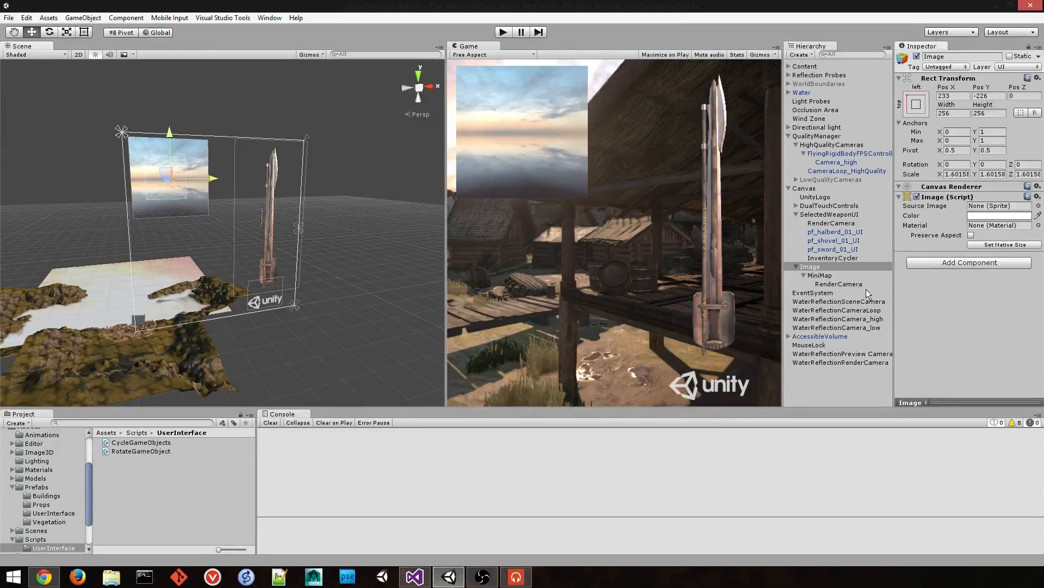
Rename the RenderCamera nested under MiniMap as MiniMapCamera and make it a child of Camera_high
left_click(854, 284)
left_click(990, 57)
type("MiniMap")
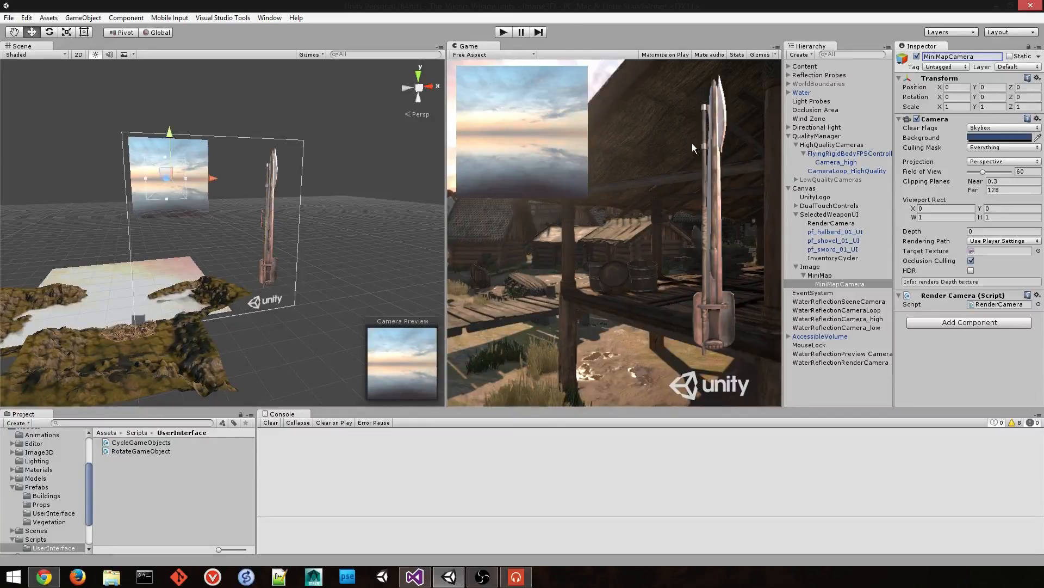
left_click_drag(829, 291, 851, 164)
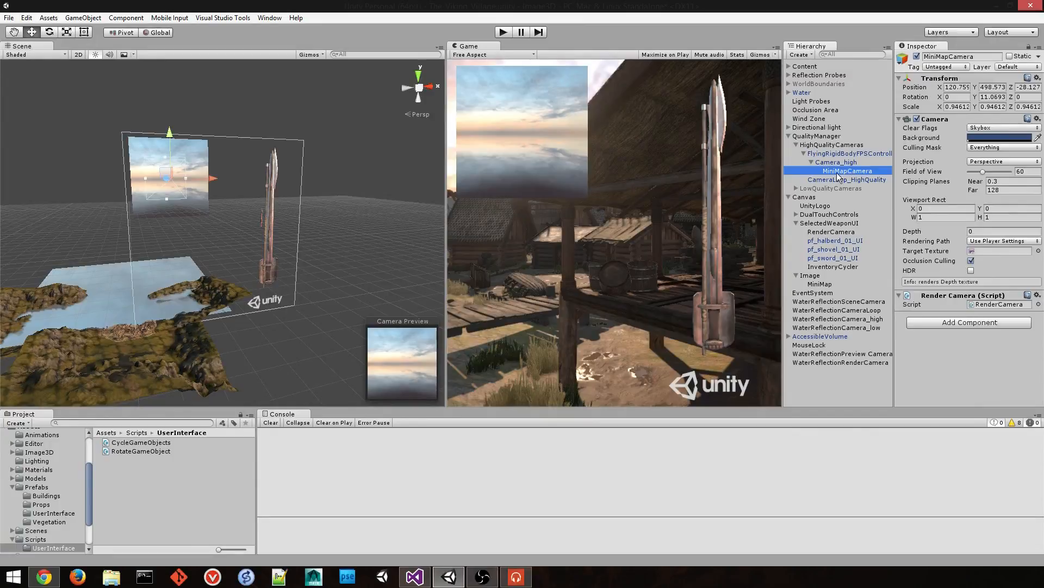
Reset MiniMapCamera's transform to position 0, 0, 0, rotation 0, 0, 0 and scale 1, 1, 1
left_click(958, 87)
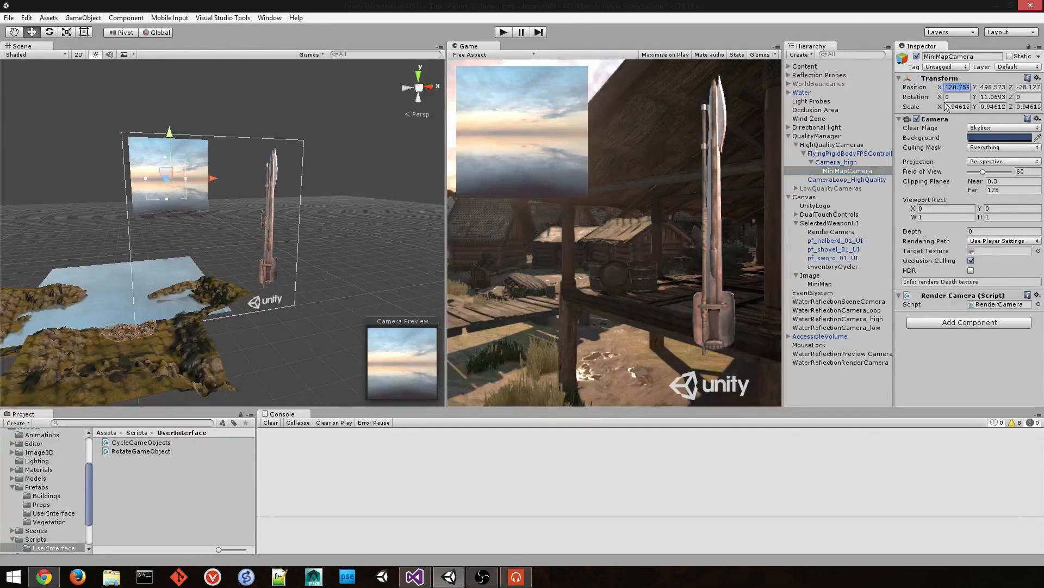
type("0")
key("Tab")
type("0")
key("Tab")
type("0")
key("Tab")
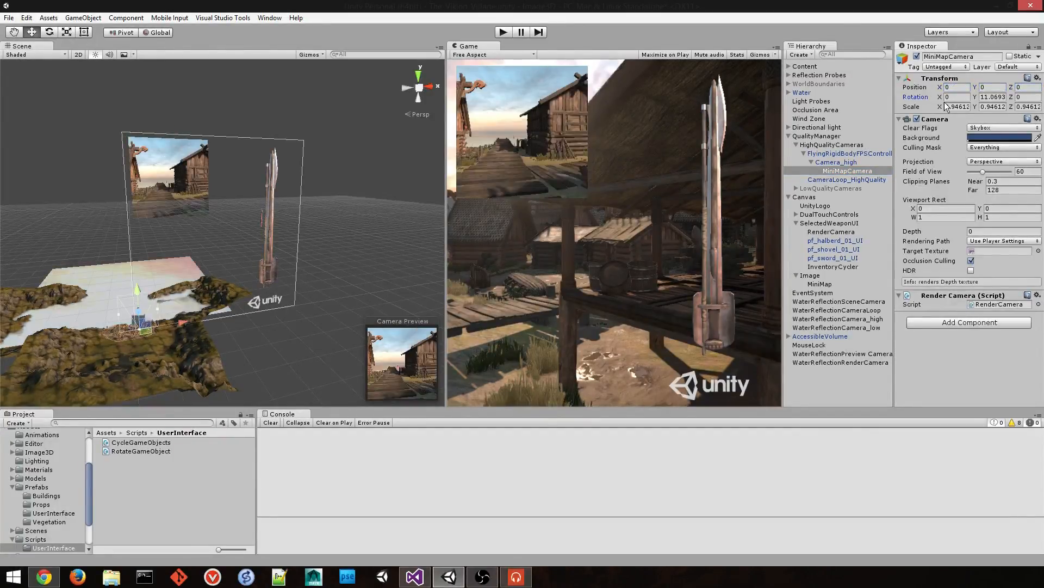
key("Tab")
type("0")
key("Tab")
key("Tab")
type("1")
key("Tab")
type("1")
key("Tab")
type("1")
Aim MiniMapCamera straight down with an X rotation of 90 and raise it to a Y position of 32
left_click(963, 98)
type("90")
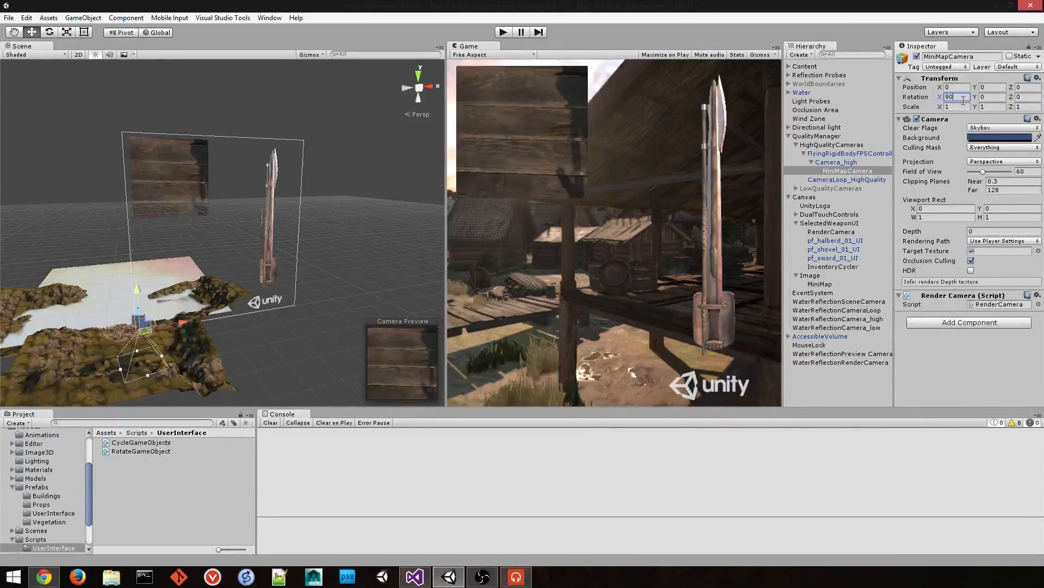
left_click_drag(137, 289, 225, 294)
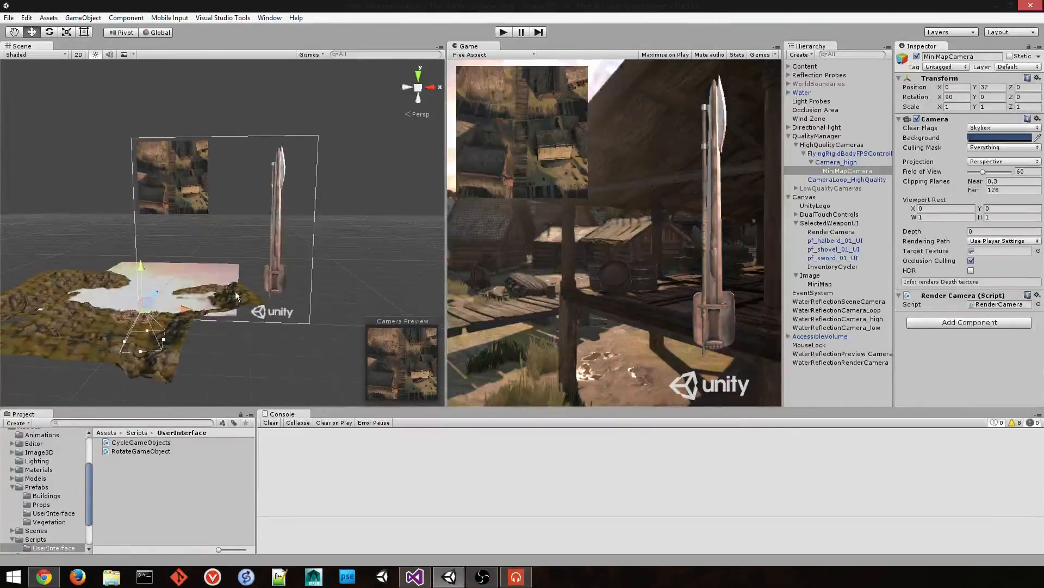
Widen the Game view, run the scene and walk through the village to test the minimap, and stop the run
left_click_drag(446, 280, 175, 299)
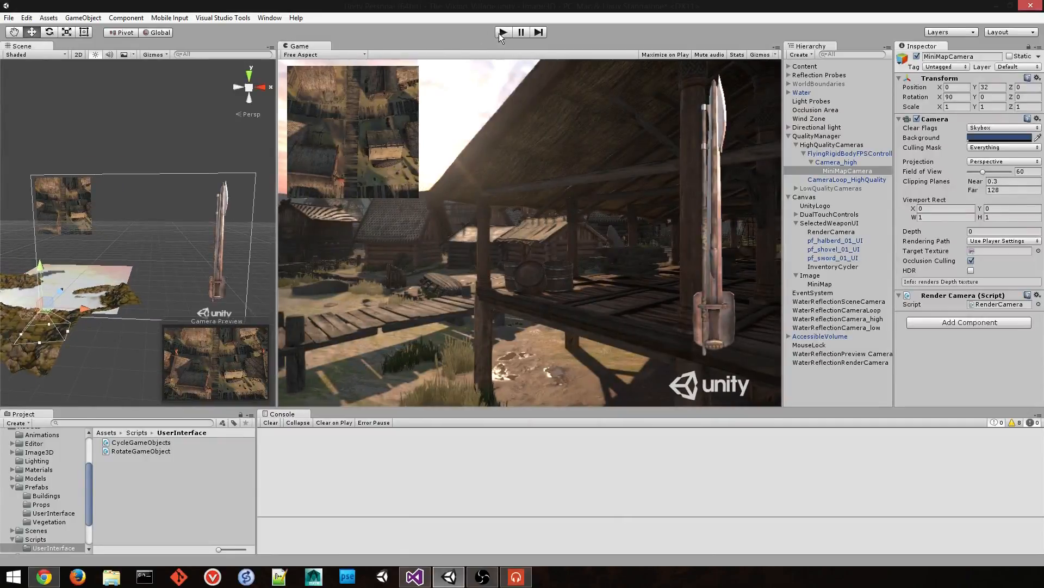
left_click(499, 33)
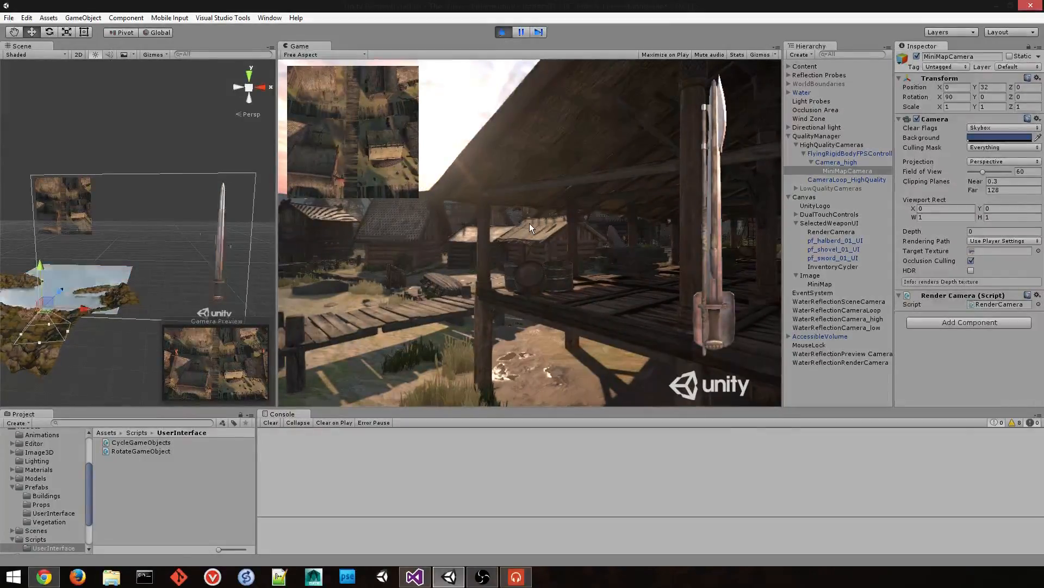
key("w")
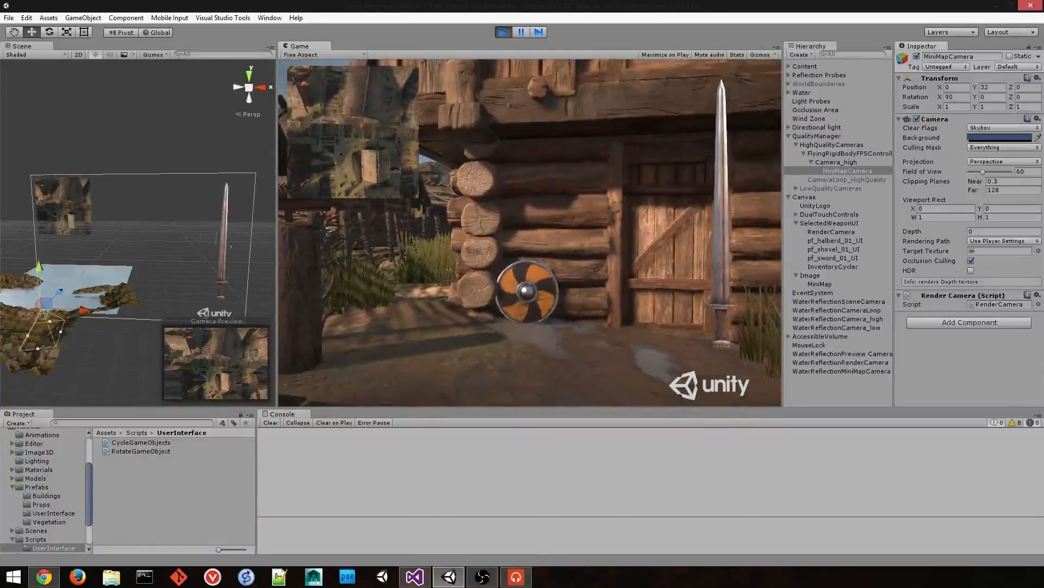
left_click(506, 32)
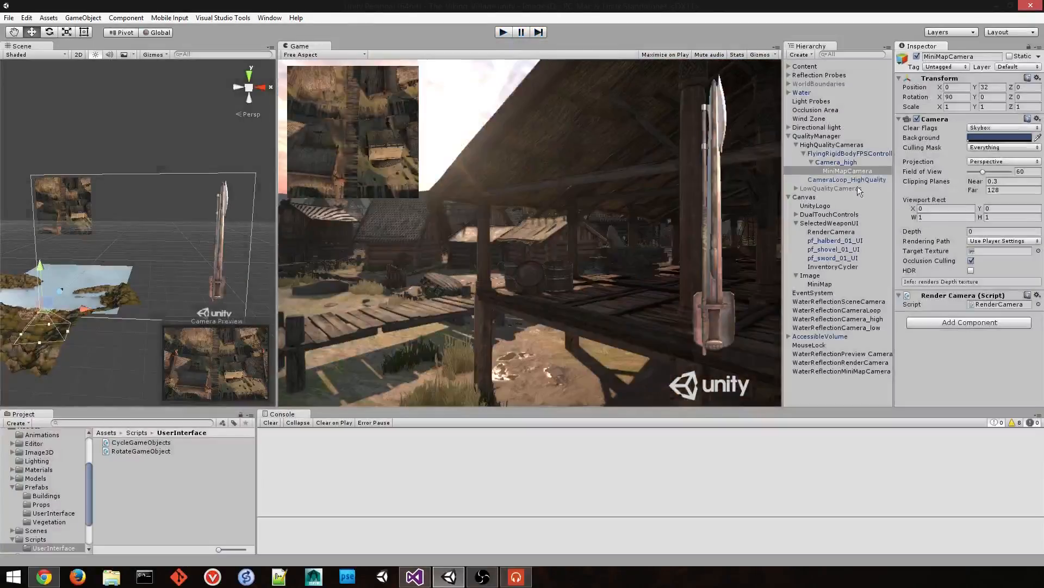
Rename the Image object that contains MiniMap as MiniMapMask
left_click(811, 276)
left_click(954, 58)
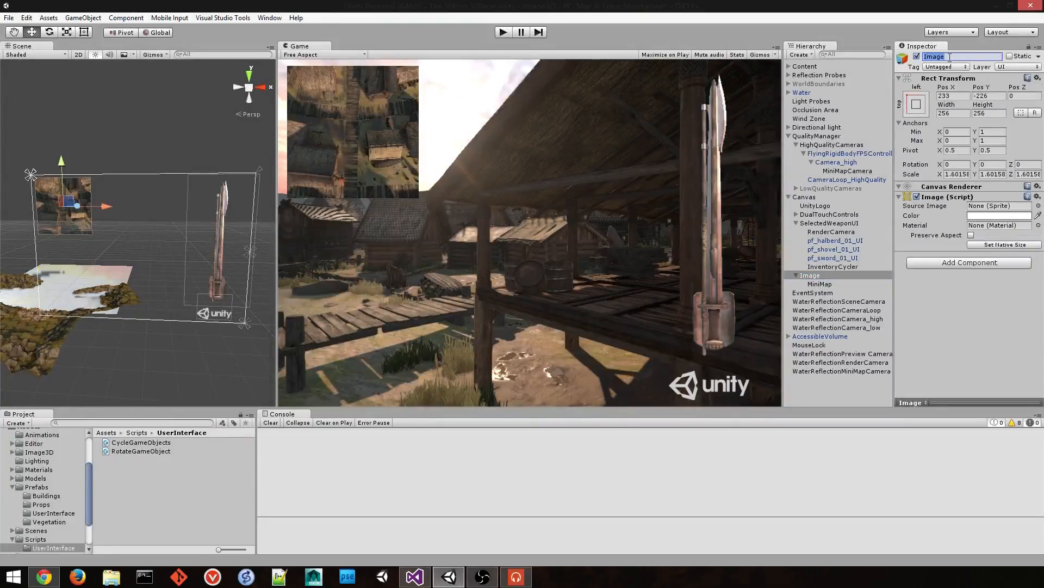
type("MiniMapMask")
key("Return")
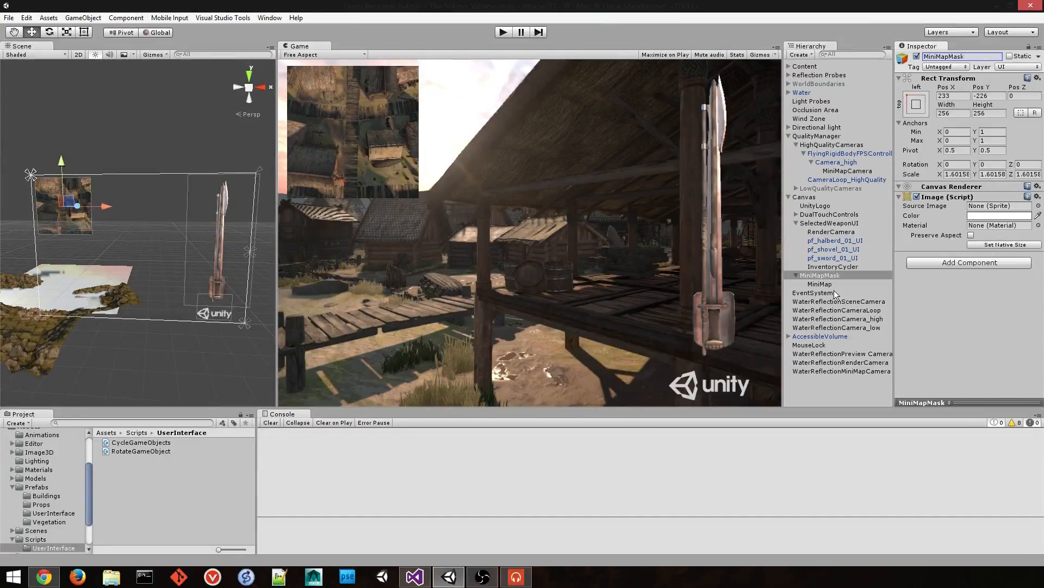
Assign the MiniMapMask sprite from the Sprites folder as the MiniMapMask object's source image and add a UI Mask component
scroll(47, 525, "down", 2)
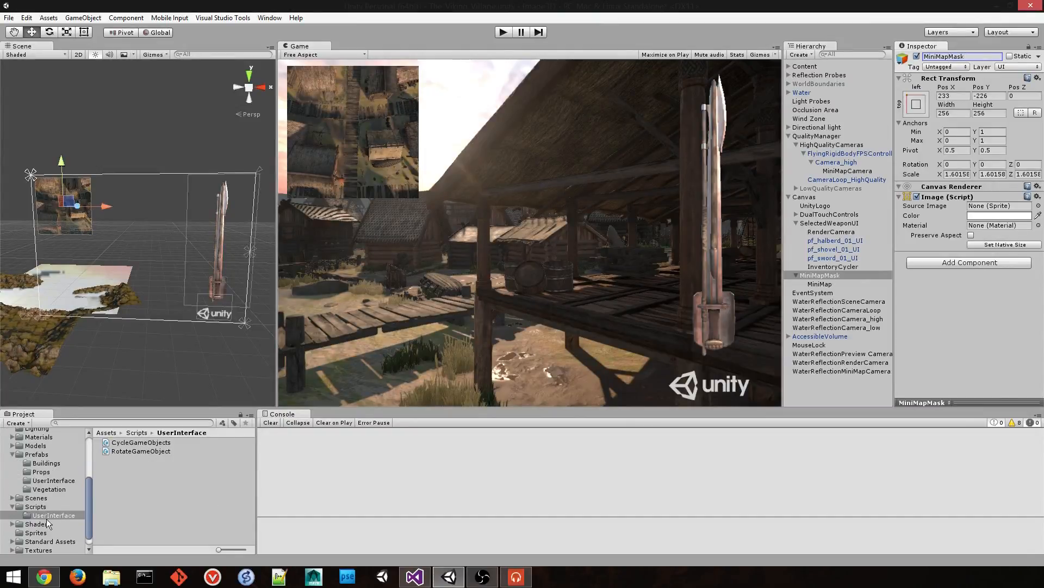
left_click(36, 532)
left_click_drag(122, 452, 993, 210)
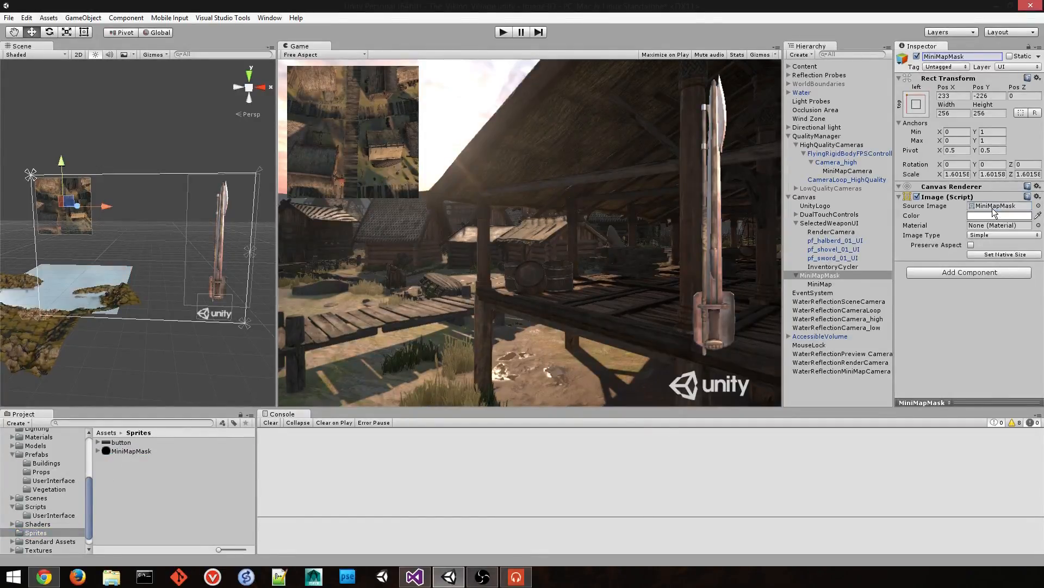
left_click(962, 270)
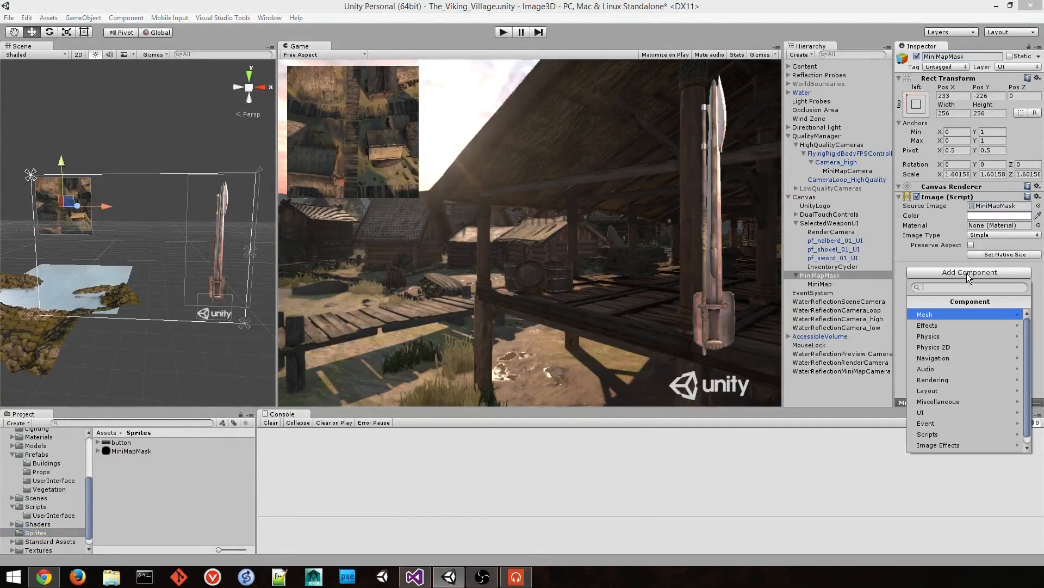
left_click(956, 415)
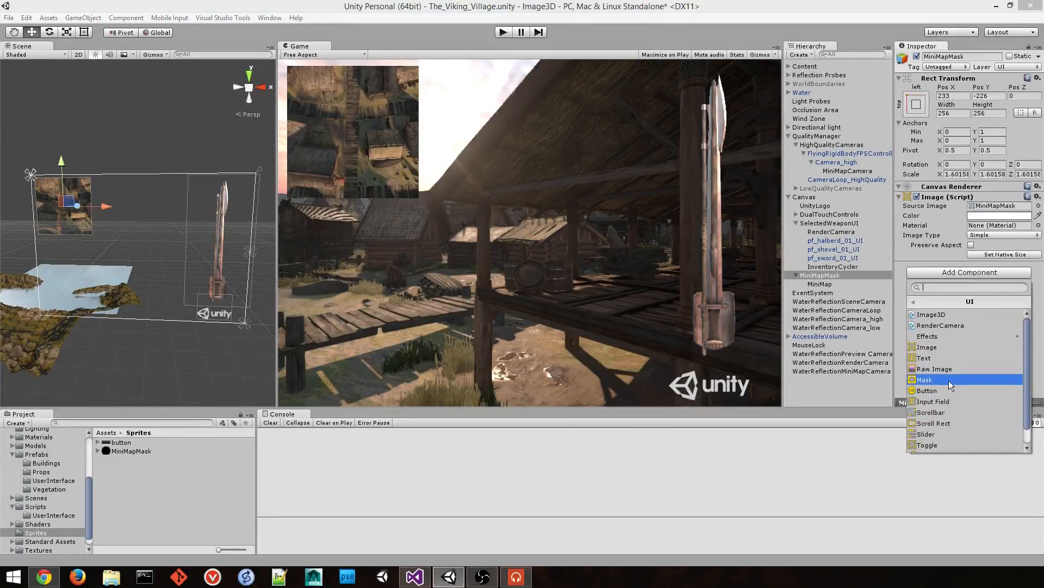
left_click(948, 381)
Run the scene to test the masked minimap
left_click(501, 33)
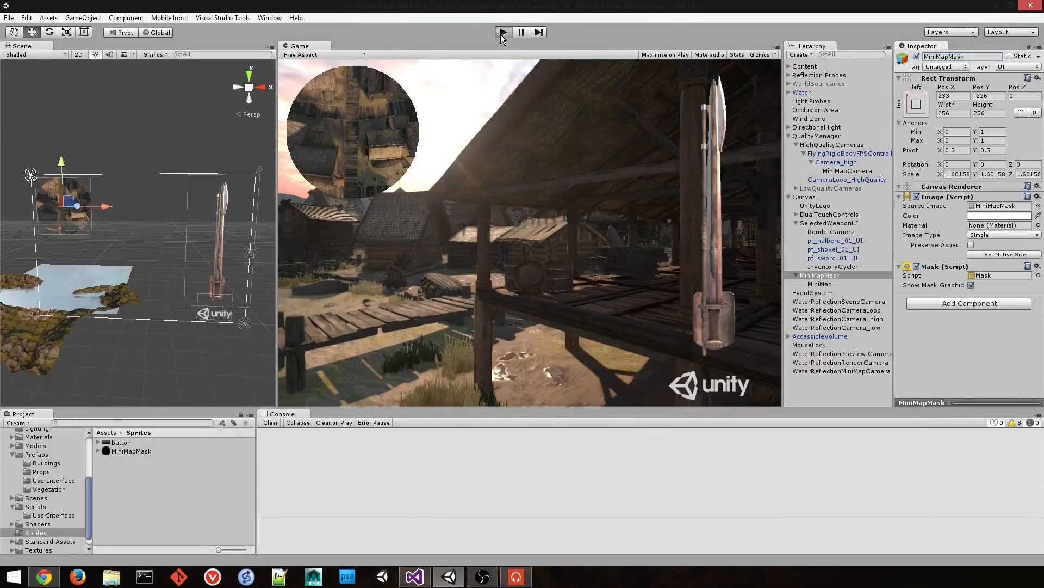